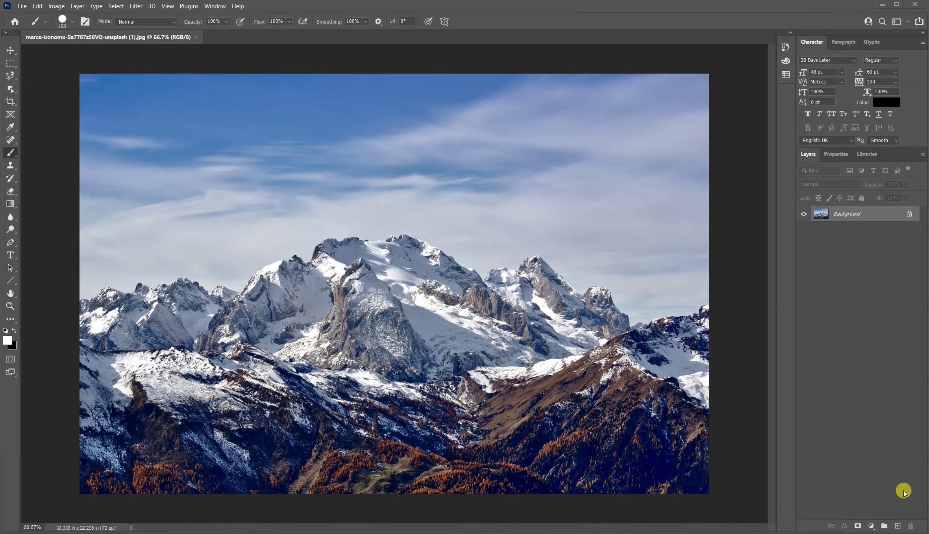
drag(928, 91, 469, 74)
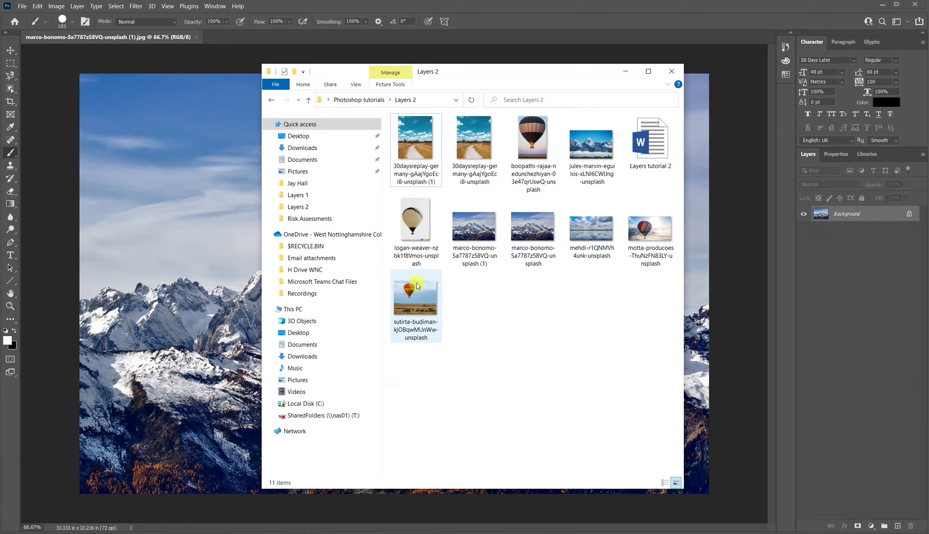
drag(472, 78, 711, 88)
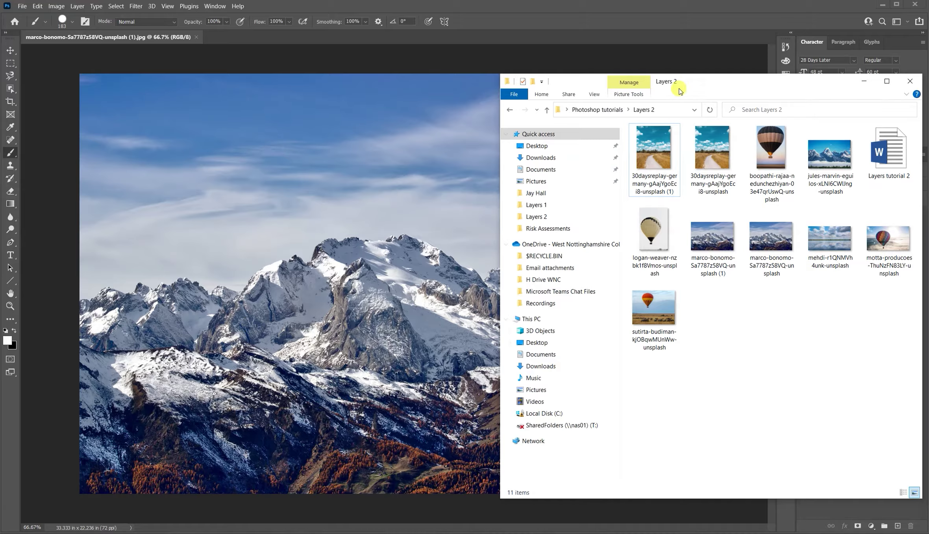
drag(708, 84, 928, 85)
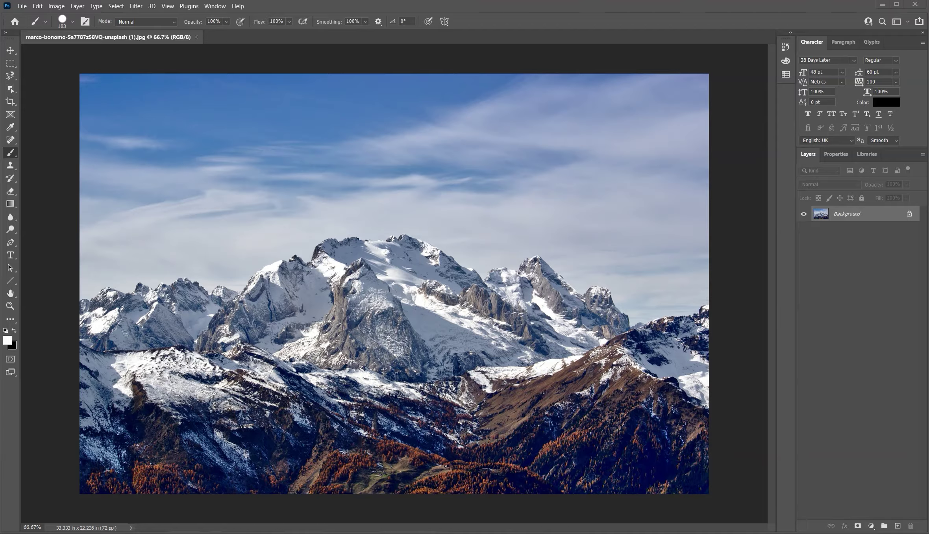
- Place the mehdi-r1QNMVh4unk-unsplash image from the Layers 2 folder into the mountain document and enlarge it to cover the whole canvas
drag(928, 85, 703, 104)
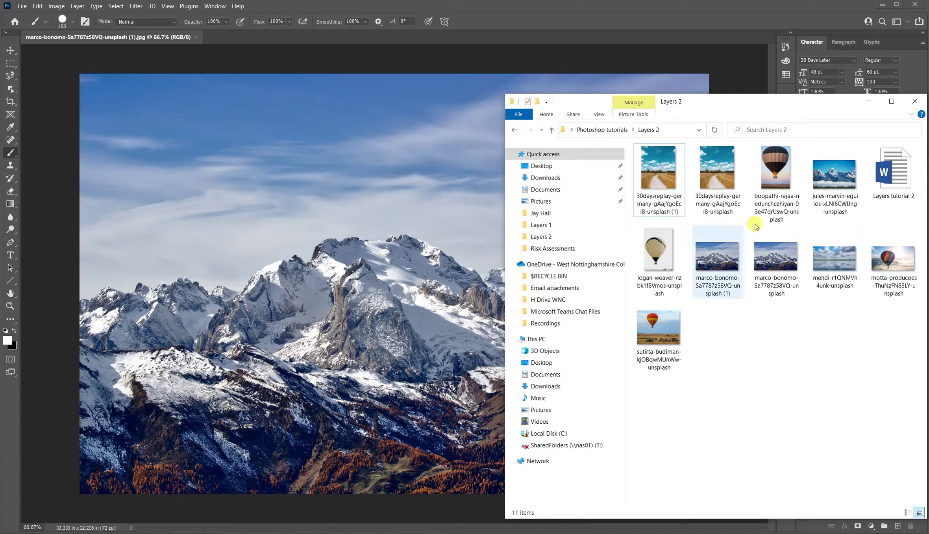
click(829, 263)
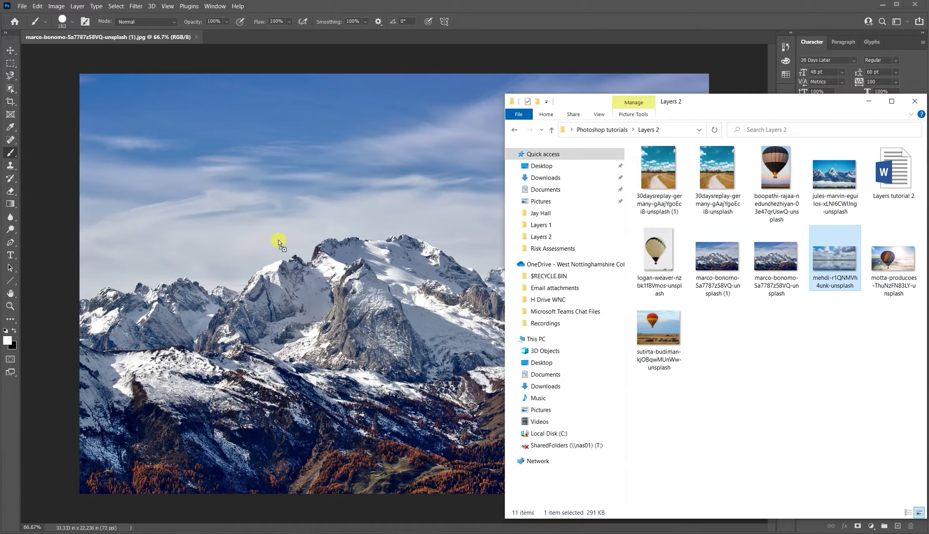
drag(279, 243, 278, 243)
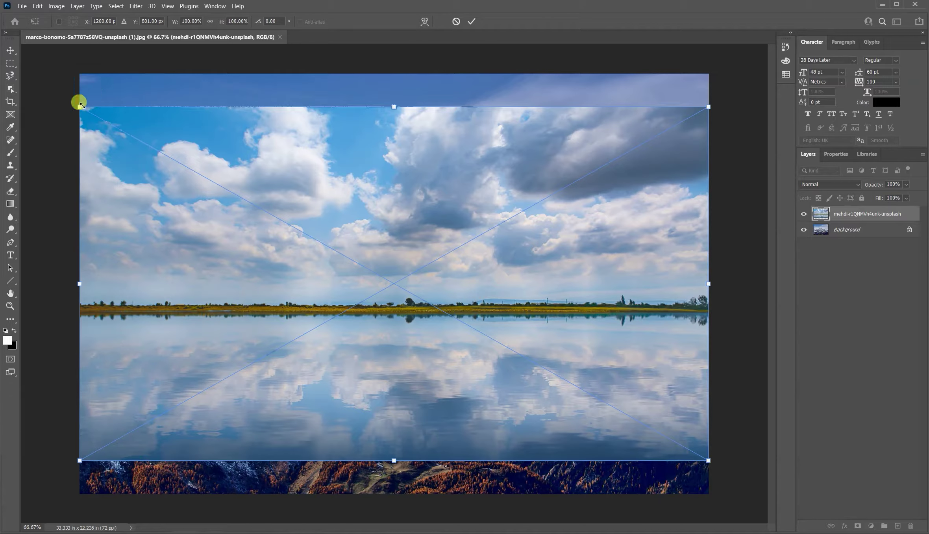
drag(79, 107, 0, 0)
drag(504, 117, 629, 232)
key(Return)
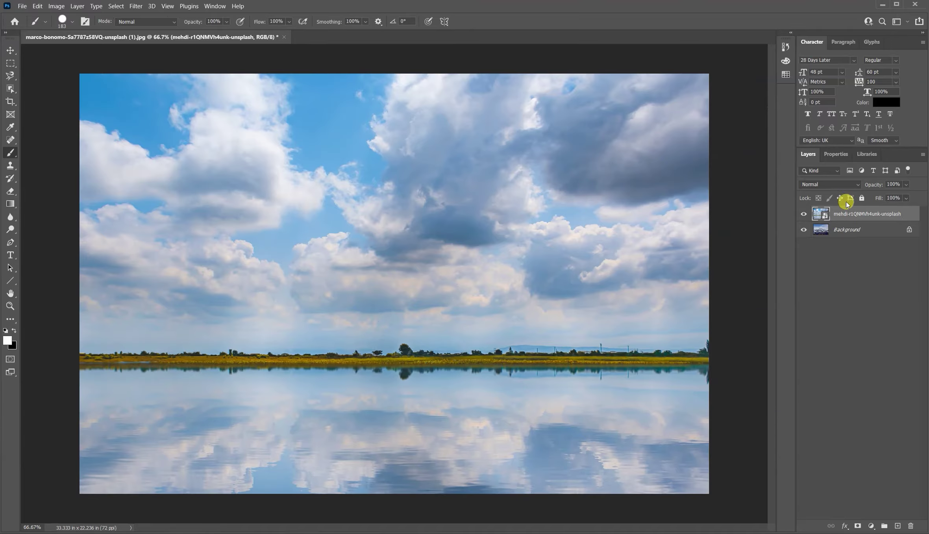
- Hide and show the placed cloud image layer to compare it with the mountain photo beneath
click(802, 214)
click(802, 214)
click(802, 213)
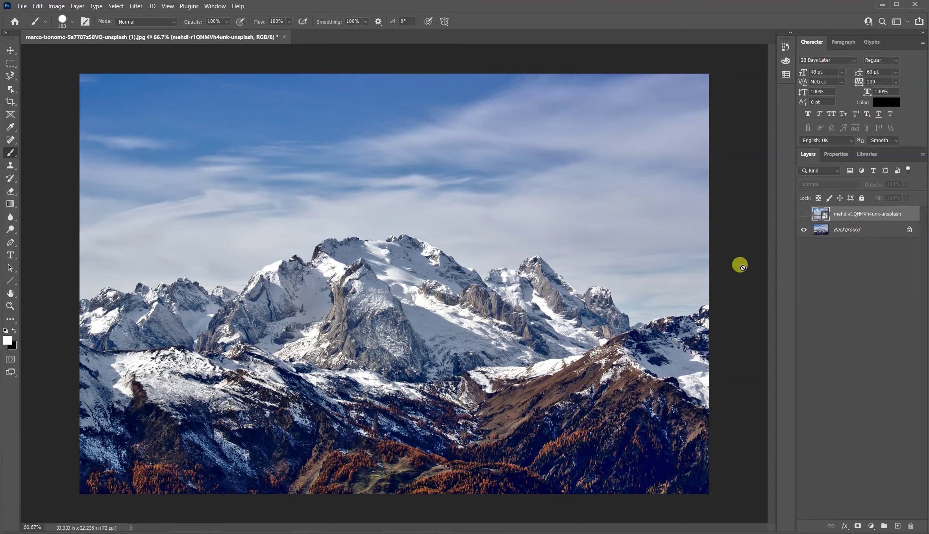
click(804, 213)
- Rename the placed image layer as Clouds, and unlock the Background layer and rename it as Land
double_click(859, 215)
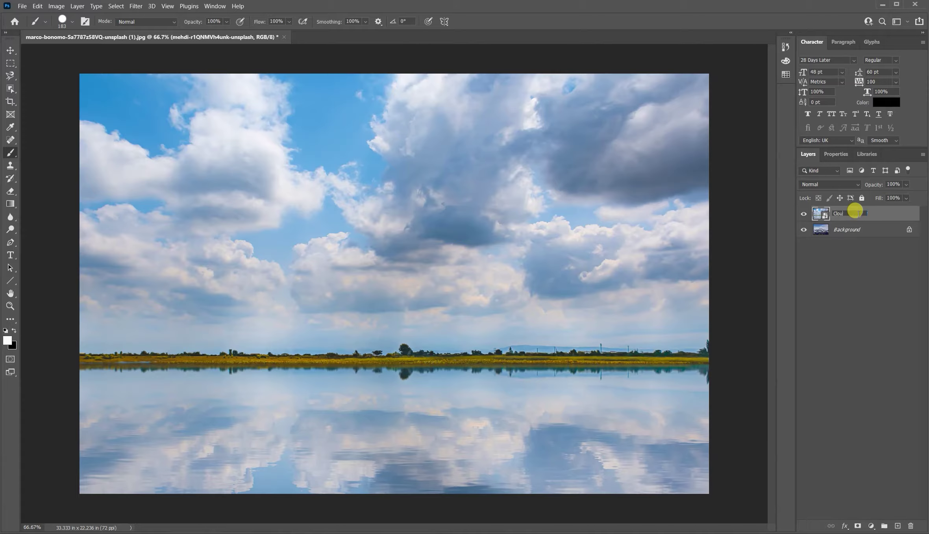
text(Clouds)
click(909, 229)
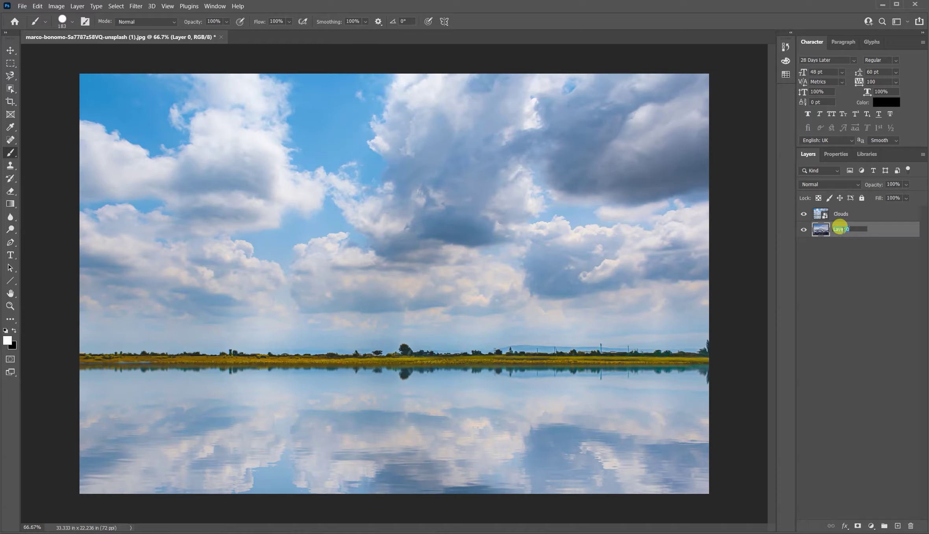
click(840, 228)
text(Land)
key(Return)
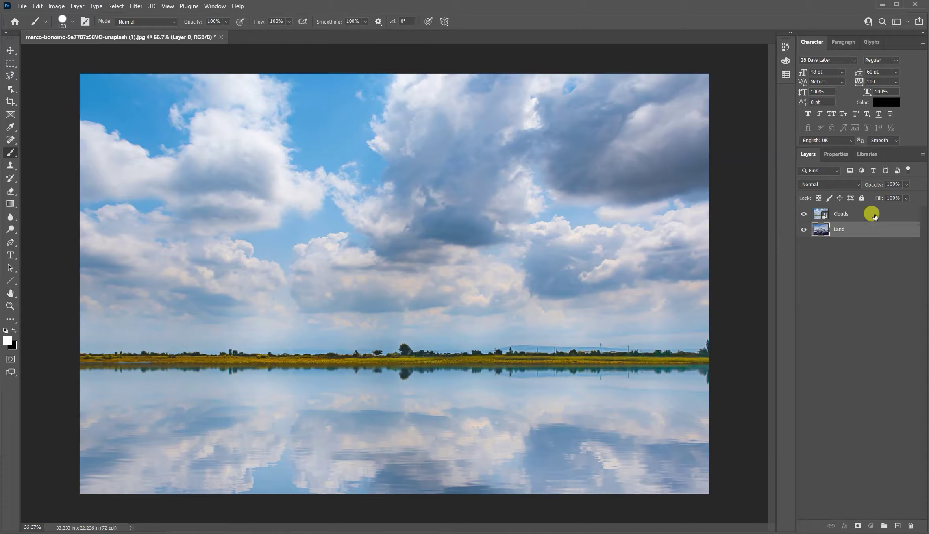
- Move the Clouds layer below the Land layer and add a layer mask to Land
click(853, 214)
drag(846, 213, 850, 245)
click(848, 219)
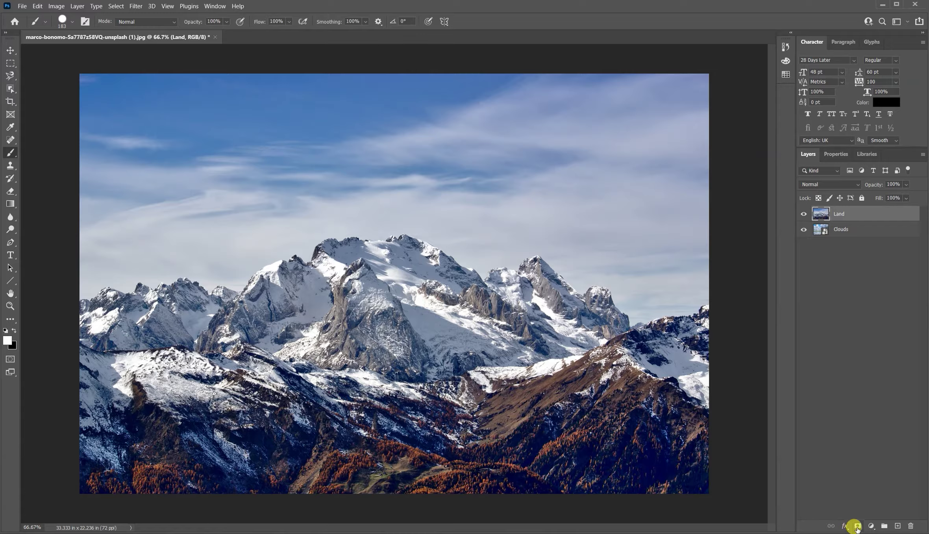
click(858, 526)
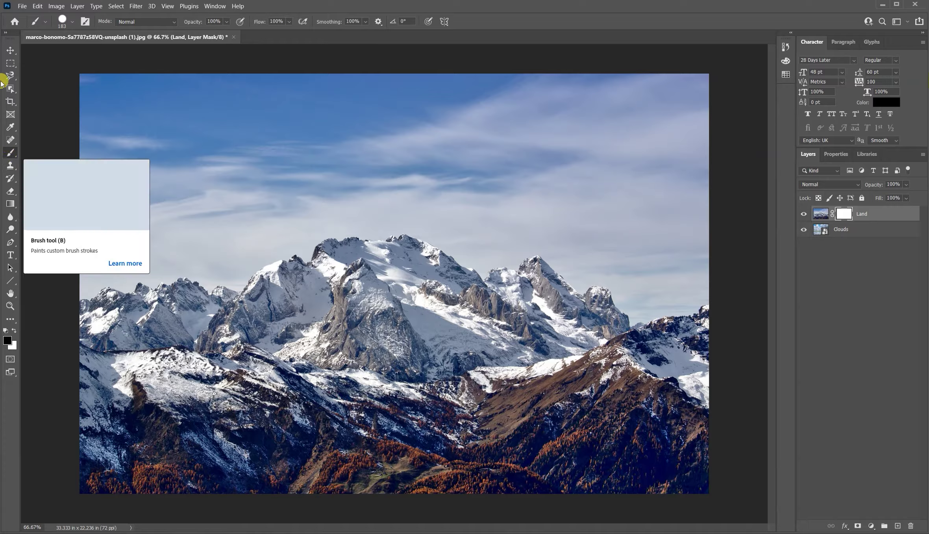
- Try painting the Land layer's mask with the Brush tool, alternating black to reveal the clouds and white to restore the original sky
right_click(11, 154)
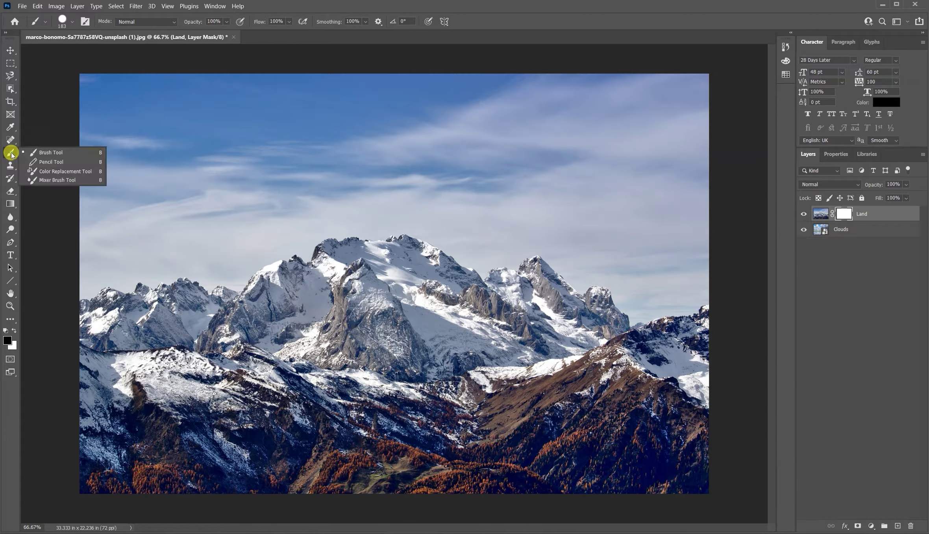
click(33, 152)
mouse_move(350, 123)
mouse_down()
mouse_move(221, 158)
mouse_move(441, 162)
mouse_move(351, 158)
mouse_move(209, 184)
mouse_move(437, 191)
mouse_move(174, 161)
mouse_move(295, 119)
mouse_move(393, 117)
mouse_move(405, 138)
mouse_move(218, 124)
mouse_move(180, 144)
mouse_move(210, 195)
mouse_move(432, 187)
mouse_move(424, 129)
mouse_move(375, 116)
mouse_move(217, 122)
mouse_move(189, 147)
mouse_move(196, 180)
mouse_move(389, 195)
mouse_move(436, 132)
mouse_move(364, 111)
mouse_move(186, 133)
mouse_up()
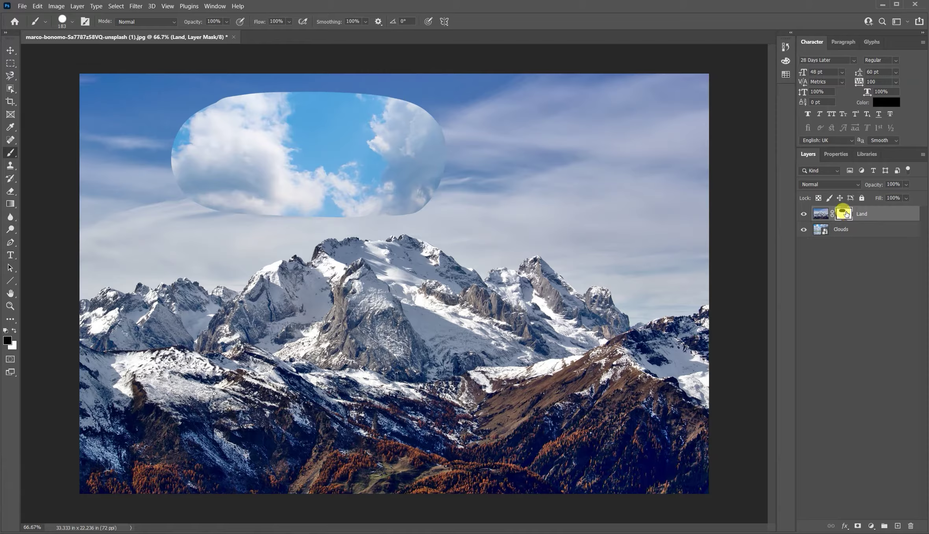
click(13, 333)
mouse_move(186, 194)
mouse_down()
mouse_move(172, 129)
mouse_move(182, 199)
mouse_move(230, 156)
mouse_move(199, 178)
mouse_move(236, 126)
mouse_move(237, 104)
mouse_move(339, 101)
mouse_move(427, 122)
mouse_move(371, 115)
mouse_move(314, 256)
mouse_up()
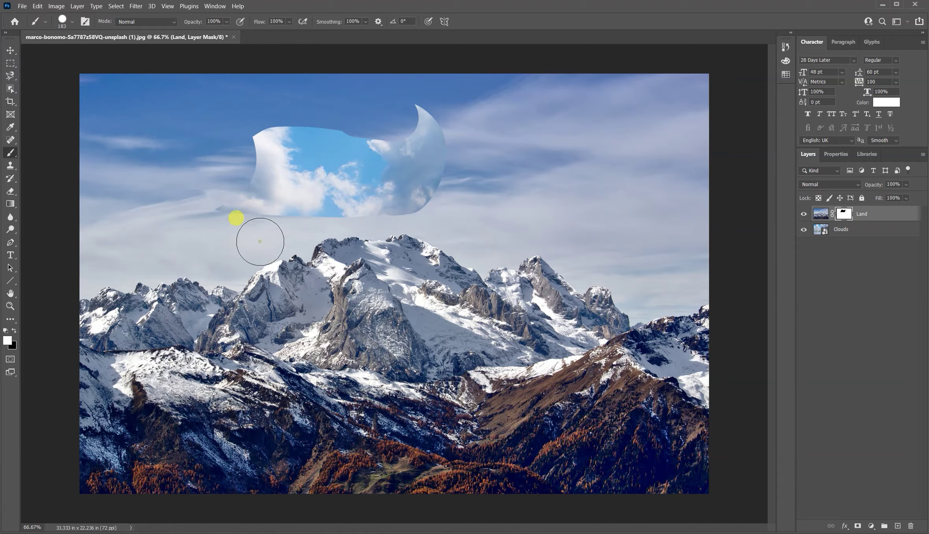
click(14, 332)
mouse_move(284, 245)
mouse_down()
mouse_move(325, 264)
mouse_move(331, 276)
mouse_up()
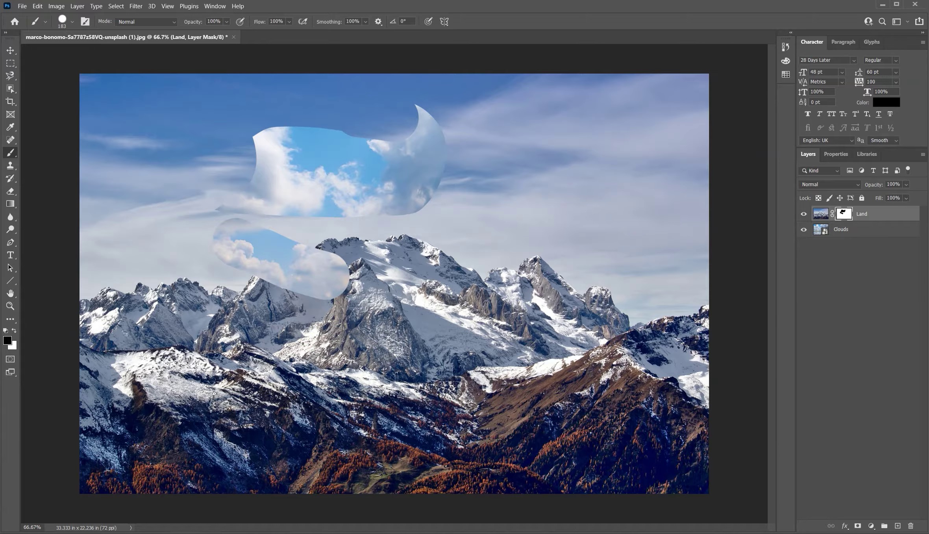
click(15, 333)
mouse_move(326, 253)
mouse_down()
mouse_move(293, 242)
mouse_move(222, 261)
mouse_move(287, 234)
mouse_move(169, 226)
mouse_move(259, 216)
mouse_move(272, 122)
mouse_move(309, 91)
mouse_move(386, 85)
mouse_up()
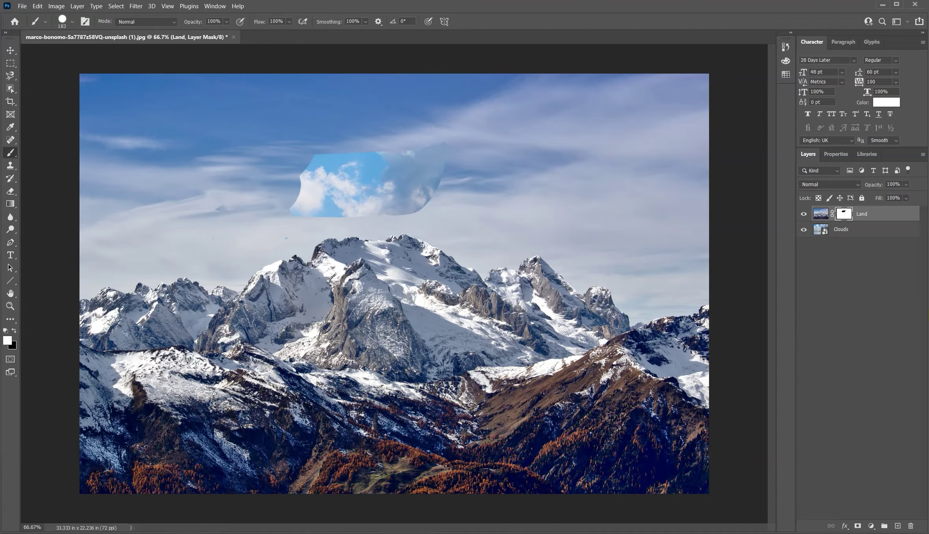
click(15, 330)
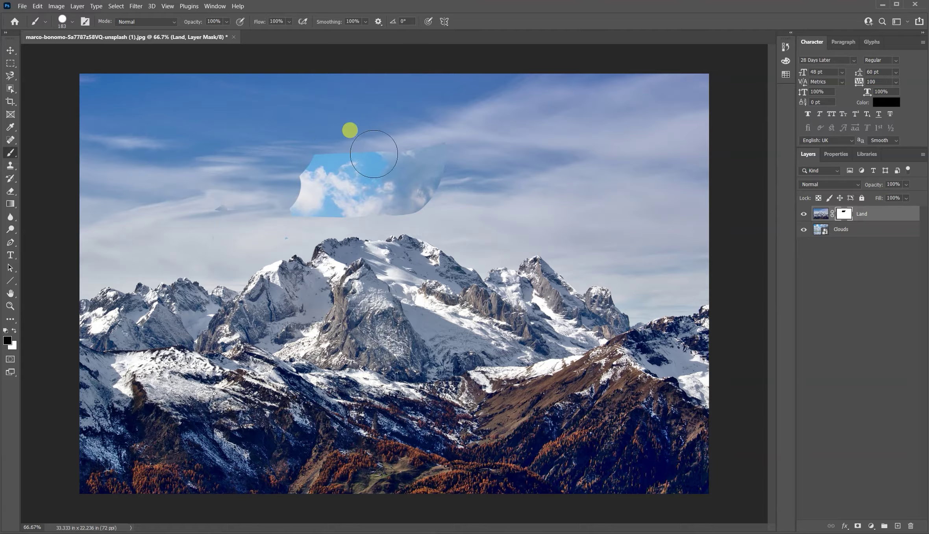
mouse_move(706, 86)
mouse_down()
mouse_move(385, 87)
mouse_move(534, 98)
mouse_move(427, 144)
mouse_move(411, 166)
mouse_move(318, 181)
mouse_move(340, 119)
mouse_move(393, 93)
mouse_move(302, 78)
mouse_move(424, 96)
mouse_move(360, 145)
mouse_move(420, 171)
mouse_move(483, 146)
mouse_move(380, 92)
mouse_move(460, 97)
mouse_move(433, 147)
mouse_move(398, 146)
mouse_move(450, 193)
mouse_move(476, 201)
mouse_move(452, 224)
mouse_up()
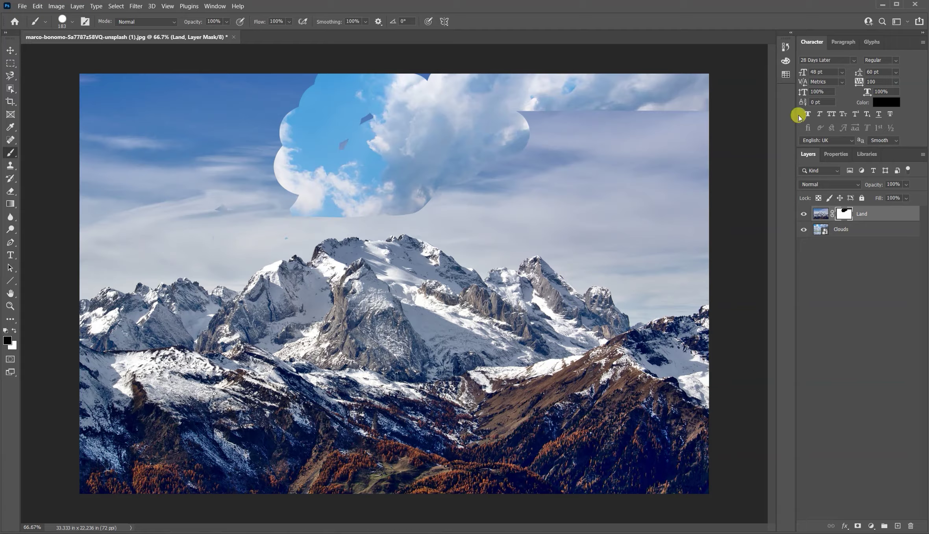
- Undo all brush strokes on the mask by reverting the document history to the Add Layer Mask state
click(787, 47)
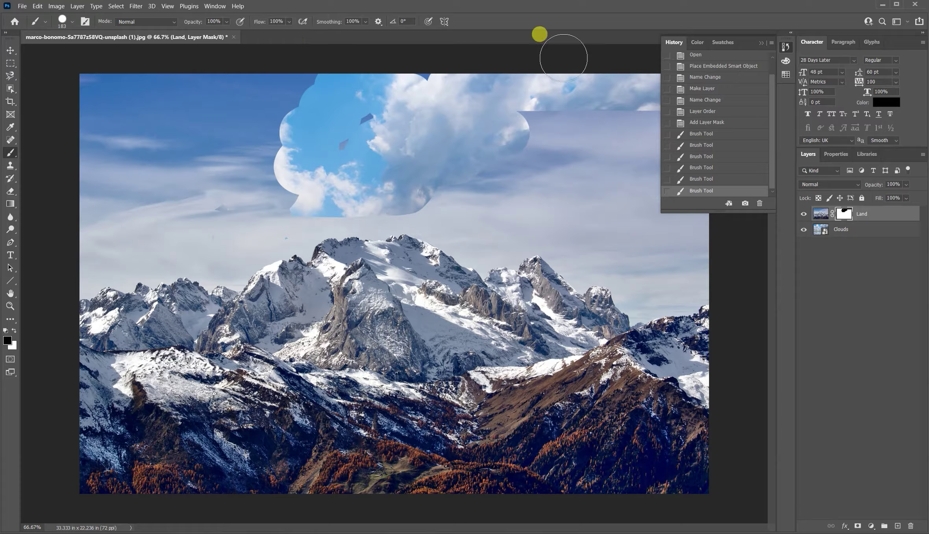
click(713, 123)
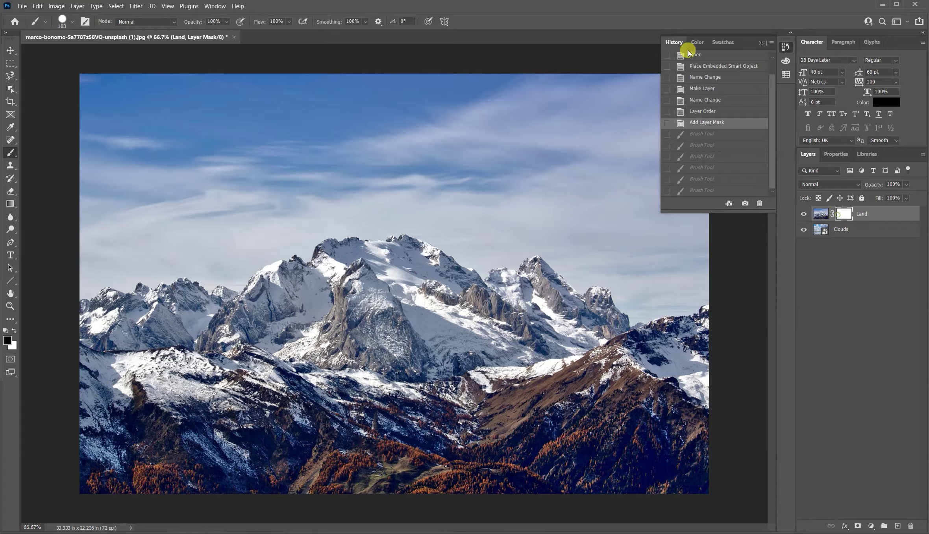
click(670, 42)
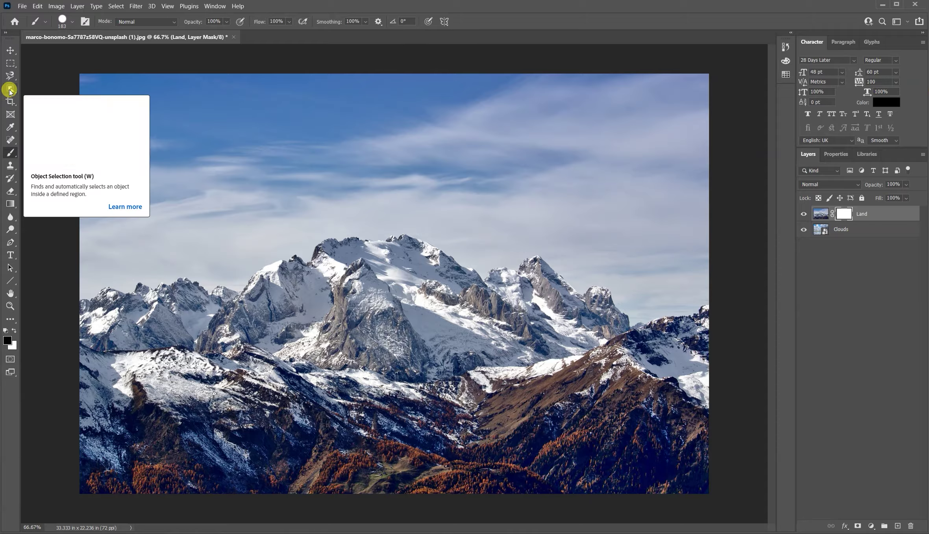
- Select the sky with the Magnetic Lasso, tracing the full mountain ridge from edge to edge and closing the outline through the sky above
click(10, 90)
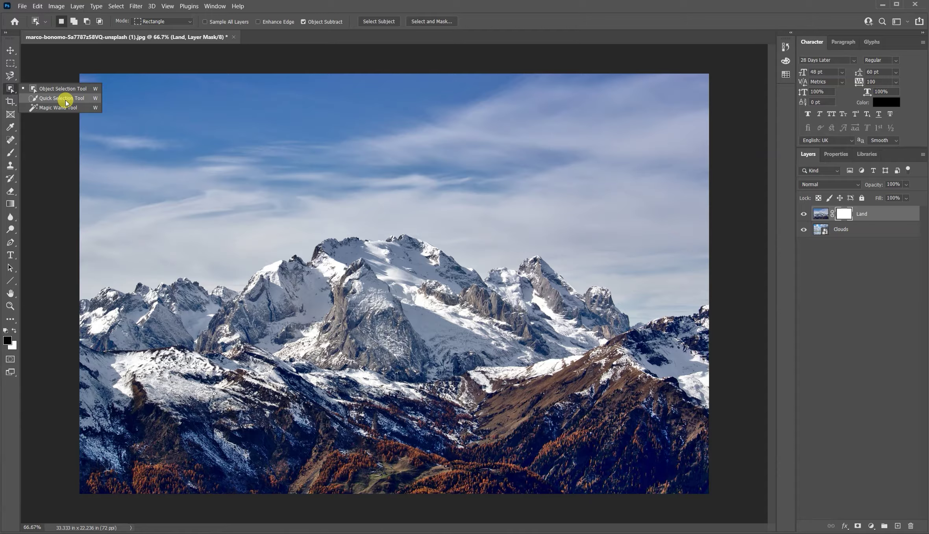
click(10, 89)
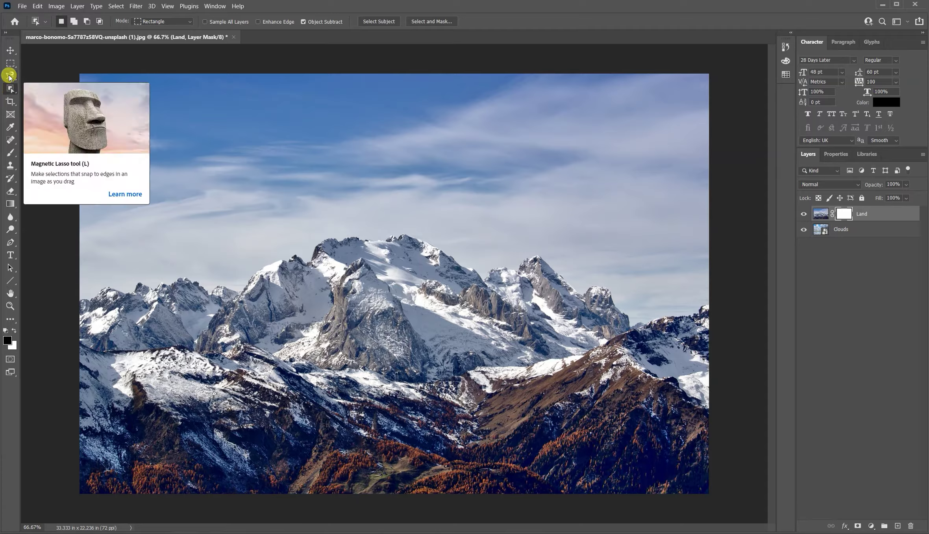
click(10, 76)
drag(11, 76, 70, 95)
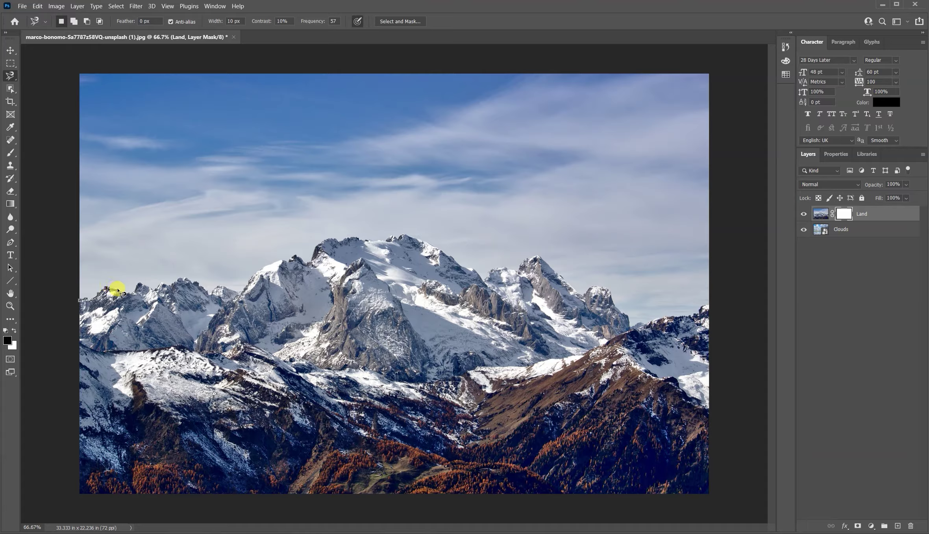
mouse_move(118, 292)
mouse_down()
mouse_move(109, 292)
mouse_move(127, 297)
mouse_up()
drag(120, 291, 135, 292)
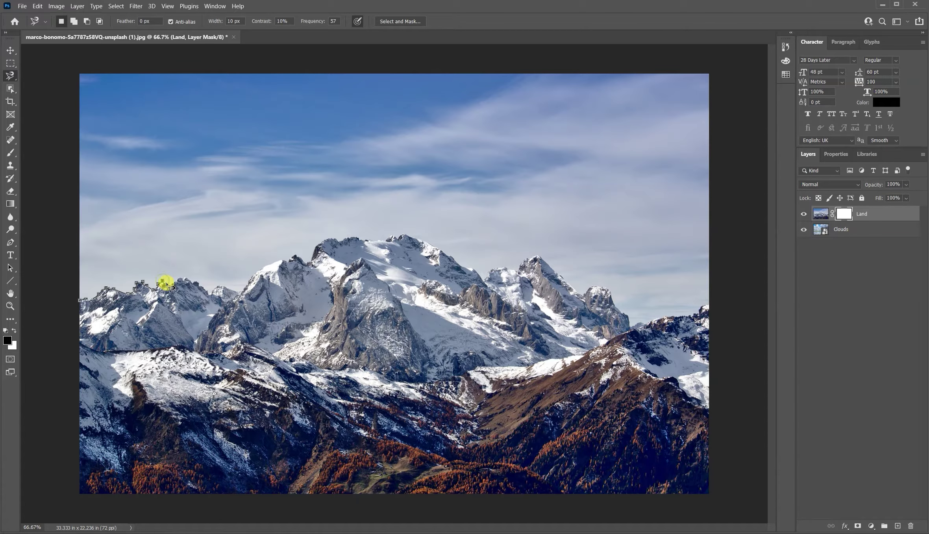
mouse_move(169, 285)
mouse_down()
mouse_move(186, 276)
mouse_move(226, 294)
mouse_move(240, 320)
mouse_move(251, 272)
mouse_move(265, 270)
mouse_move(209, 284)
mouse_move(279, 263)
mouse_move(220, 280)
mouse_up()
mouse_move(231, 290)
mouse_down()
mouse_move(240, 295)
mouse_move(272, 264)
mouse_up()
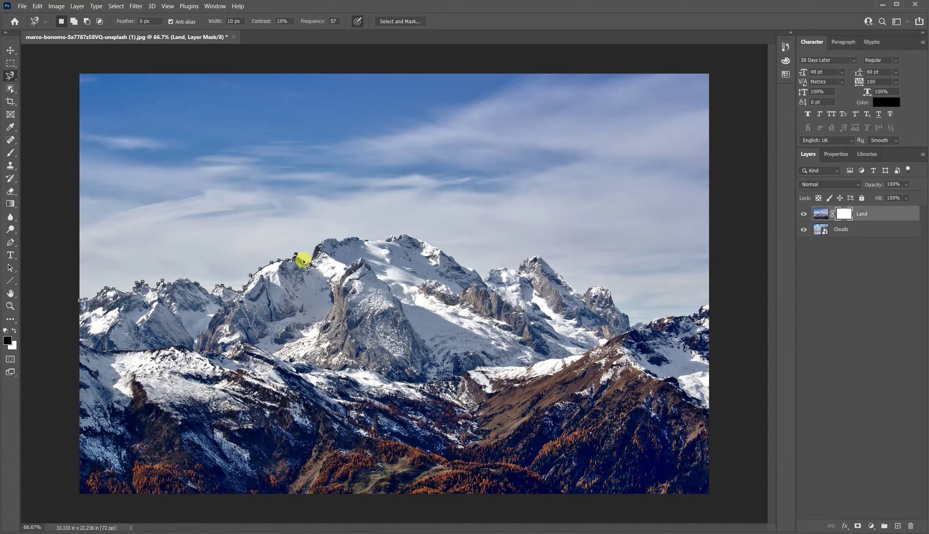
drag(311, 263, 317, 246)
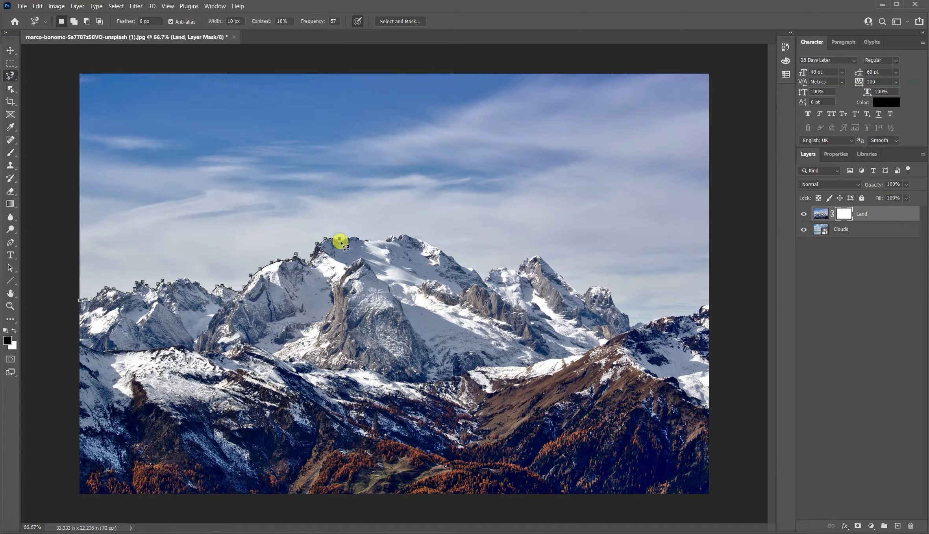
drag(346, 241, 401, 236)
mouse_move(402, 235)
mouse_down()
mouse_move(481, 276)
mouse_move(502, 269)
mouse_up()
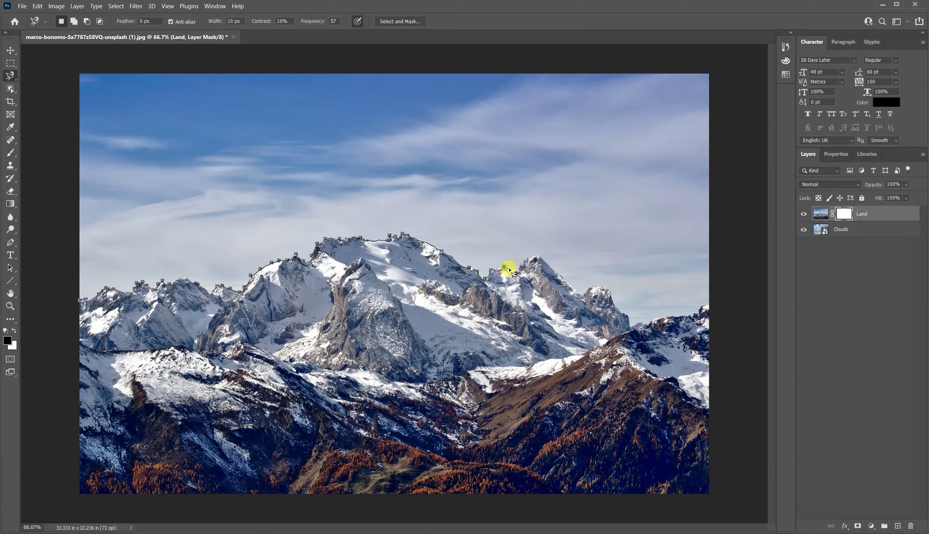
mouse_move(503, 271)
mouse_down()
mouse_move(537, 254)
mouse_move(586, 299)
mouse_move(592, 287)
mouse_move(606, 288)
mouse_up()
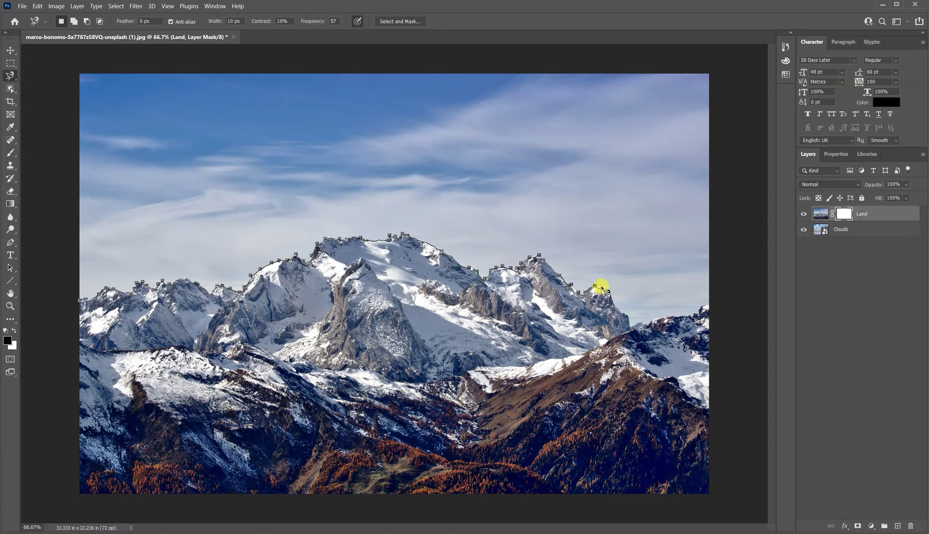
mouse_move(606, 289)
mouse_down()
mouse_move(630, 325)
mouse_move(717, 301)
mouse_move(717, 281)
mouse_move(609, 107)
mouse_move(309, 121)
mouse_move(135, 150)
mouse_move(50, 238)
mouse_move(61, 291)
mouse_move(79, 300)
mouse_up()
click(83, 302)
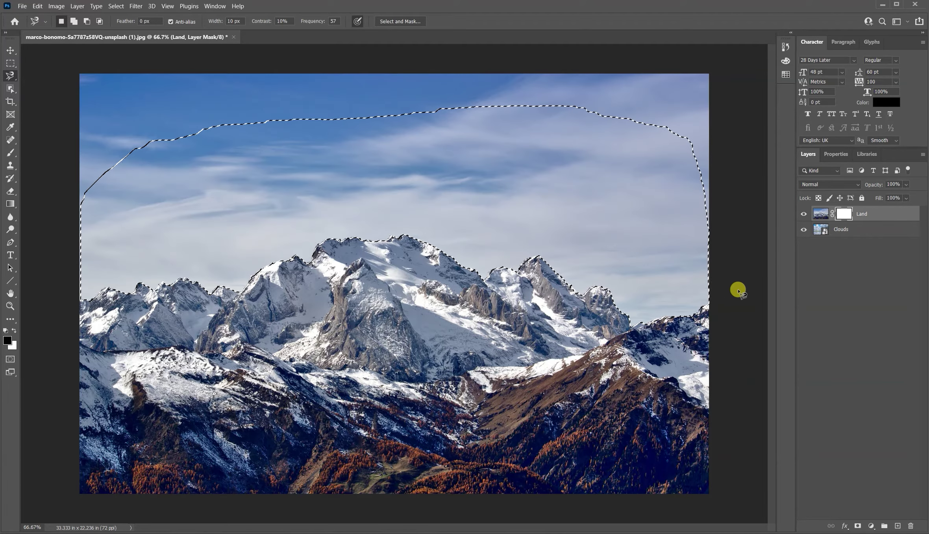
- Brush black on the Land layer's mask along the sky just above the ridge, inside the selection, and deselect
click(9, 152)
mouse_move(89, 307)
mouse_down()
mouse_move(63, 306)
mouse_move(331, 275)
mouse_up()
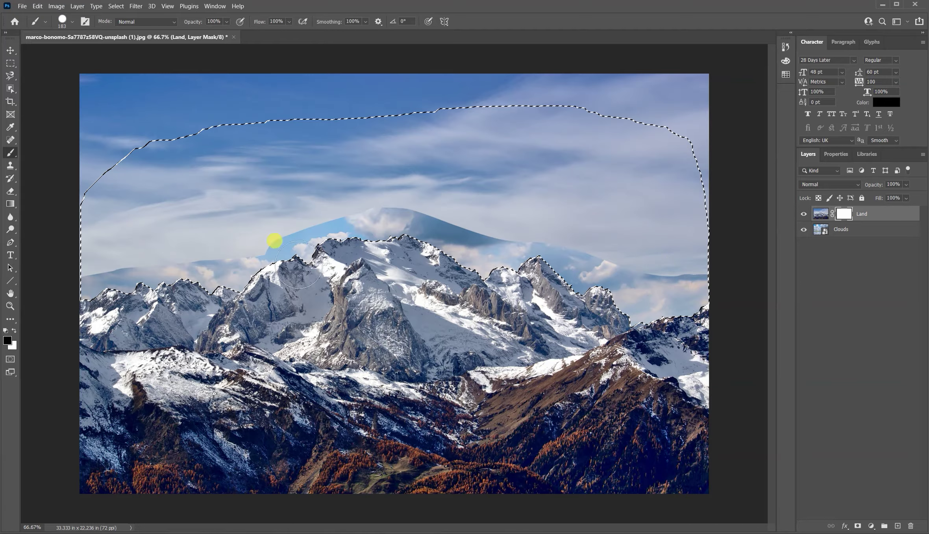
key(ctrl+d)
click(844, 214)
ctrl+click(845, 215)
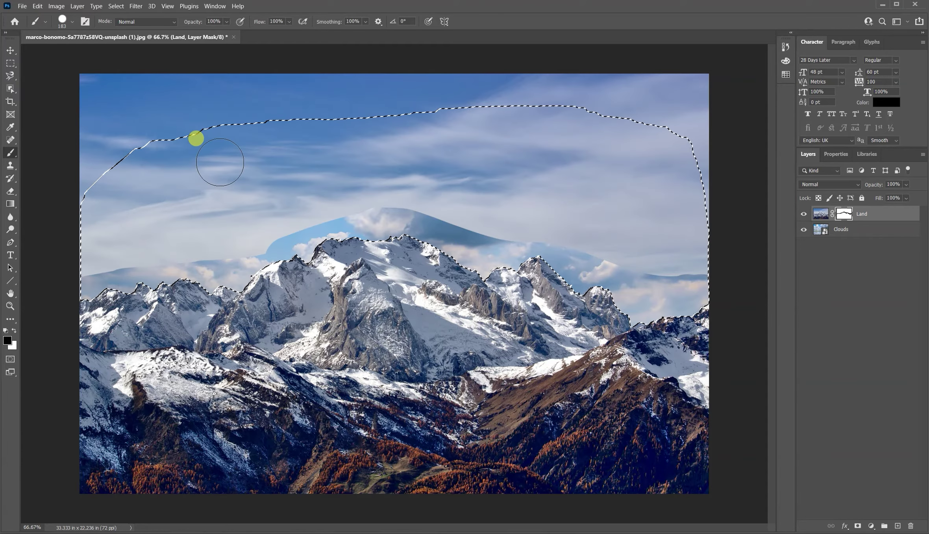
key(ctrl+d)
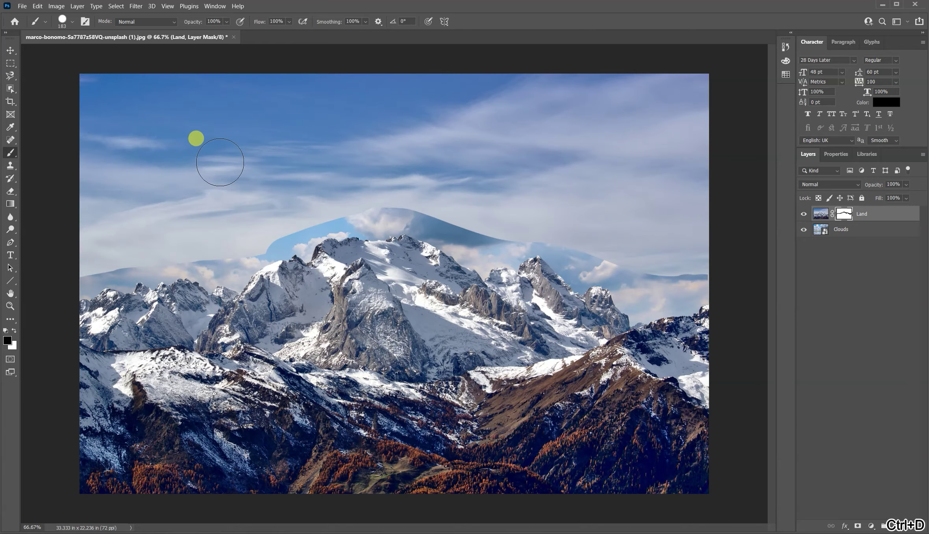
- Paint black over the rest of the upper sky on the Land layer's mask to reveal the full Clouds layer
mouse_move(122, 97)
mouse_down()
mouse_move(86, 130)
mouse_move(89, 266)
mouse_move(277, 235)
mouse_move(95, 206)
mouse_move(183, 222)
mouse_move(94, 157)
mouse_move(118, 87)
mouse_move(72, 90)
mouse_move(437, 100)
mouse_move(160, 126)
mouse_move(142, 155)
mouse_move(172, 174)
mouse_move(245, 190)
mouse_move(174, 149)
mouse_move(229, 147)
mouse_move(257, 227)
mouse_move(371, 199)
mouse_move(428, 202)
mouse_move(575, 230)
mouse_move(689, 267)
mouse_move(699, 181)
mouse_move(702, 278)
mouse_move(673, 285)
mouse_move(565, 269)
mouse_move(755, 179)
mouse_move(724, 188)
mouse_move(714, 175)
mouse_move(703, 91)
mouse_move(684, 75)
mouse_move(386, 83)
mouse_move(253, 136)
mouse_move(233, 212)
mouse_move(281, 207)
mouse_move(354, 135)
mouse_move(226, 181)
mouse_move(328, 140)
mouse_move(566, 105)
mouse_move(591, 118)
mouse_up()
mouse_move(671, 231)
mouse_down()
mouse_move(663, 117)
mouse_move(649, 106)
mouse_move(624, 106)
mouse_move(675, 114)
mouse_move(660, 191)
mouse_move(597, 215)
mouse_move(355, 179)
mouse_move(670, 149)
mouse_move(538, 189)
mouse_move(596, 188)
mouse_move(629, 209)
mouse_move(648, 240)
mouse_move(605, 249)
mouse_move(671, 225)
mouse_move(650, 225)
mouse_move(669, 275)
mouse_move(506, 189)
mouse_move(369, 176)
mouse_move(189, 209)
mouse_move(131, 197)
mouse_move(240, 92)
mouse_move(610, 116)
mouse_move(608, 167)
mouse_up()
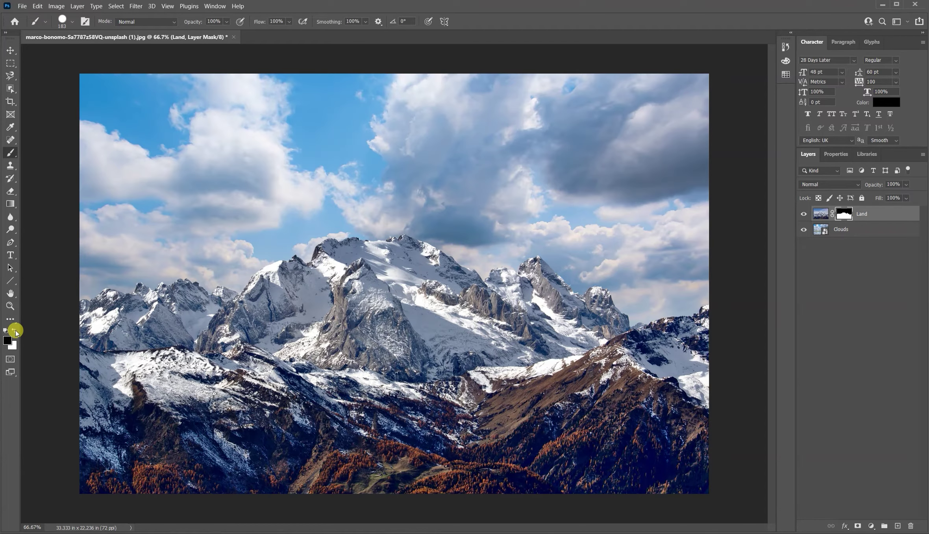
- Try painting white on the Land layer's mask over the upper sky to bring back the original sky, and undo the stroke
click(18, 331)
click(846, 217)
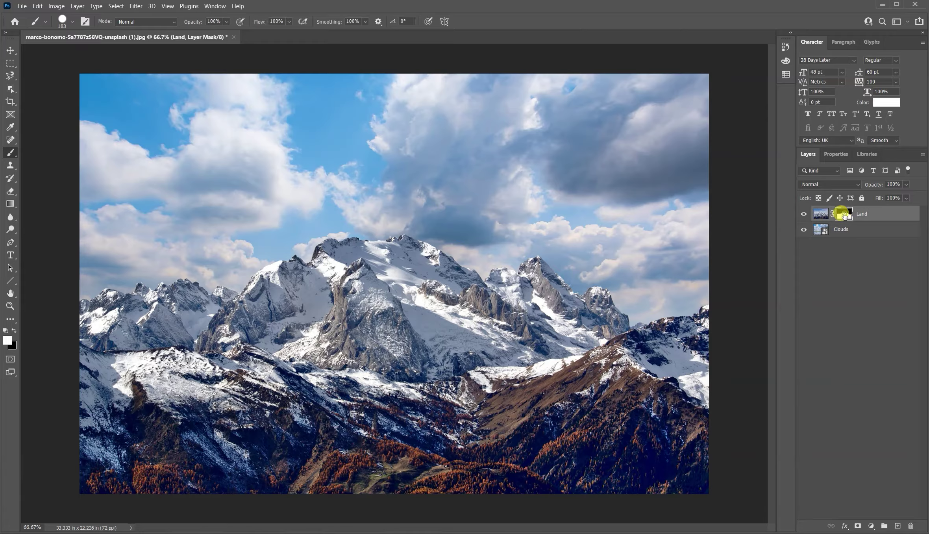
mouse_move(393, 99)
mouse_down()
mouse_move(253, 114)
mouse_move(316, 69)
mouse_move(218, 75)
mouse_move(211, 83)
mouse_move(291, 105)
mouse_move(244, 143)
mouse_move(342, 154)
mouse_move(272, 177)
mouse_up()
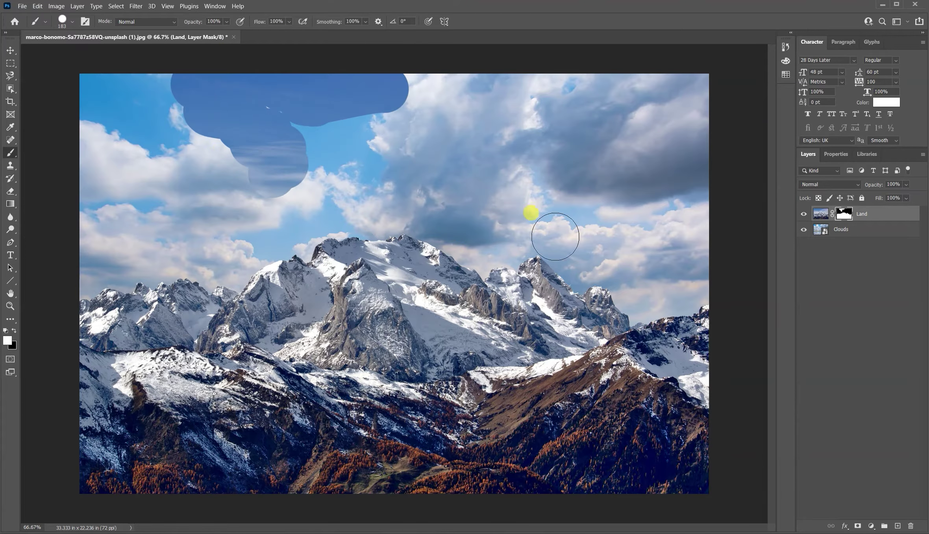
key(ctrl+z)
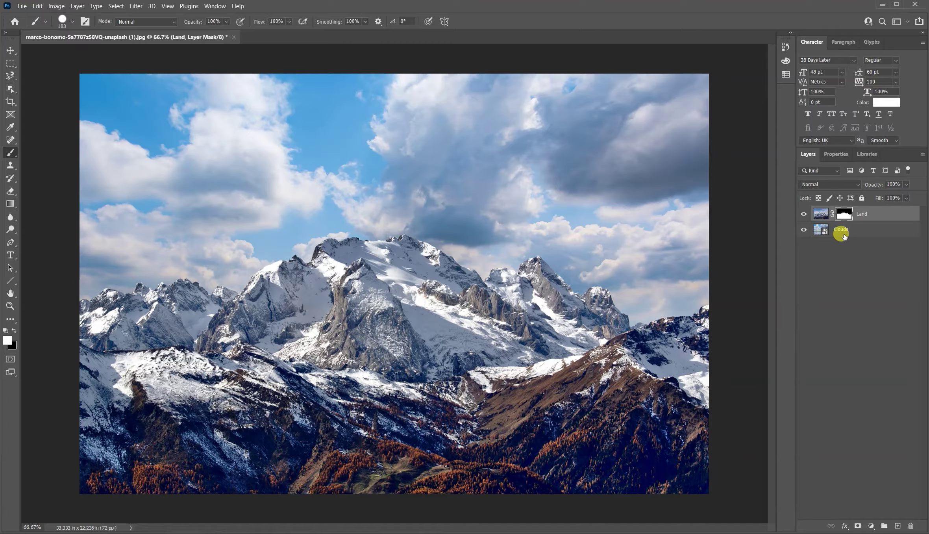
- Make the Clouds layer active, and open the red and yellow balloon photo from the Layers 2 folder as a separate document
click(883, 229)
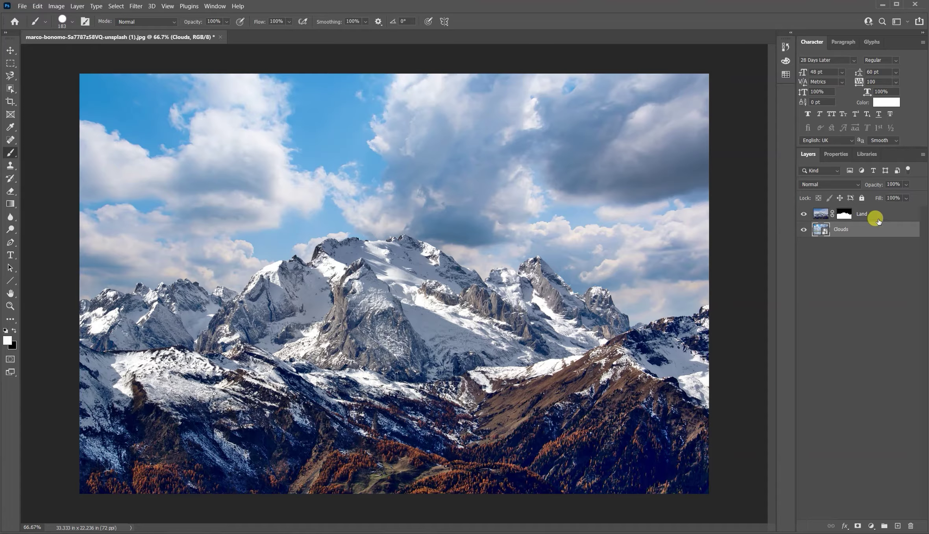
key(alt+Tab)
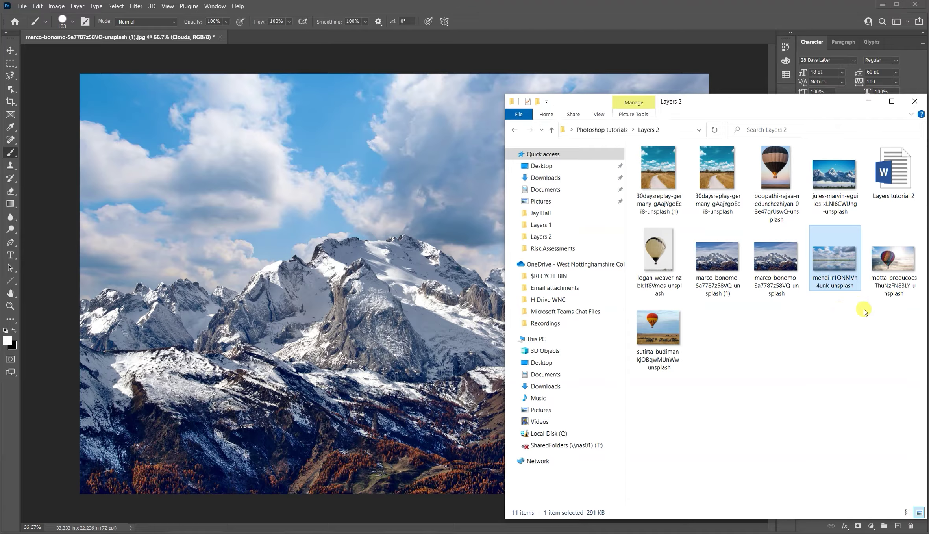
click(754, 297)
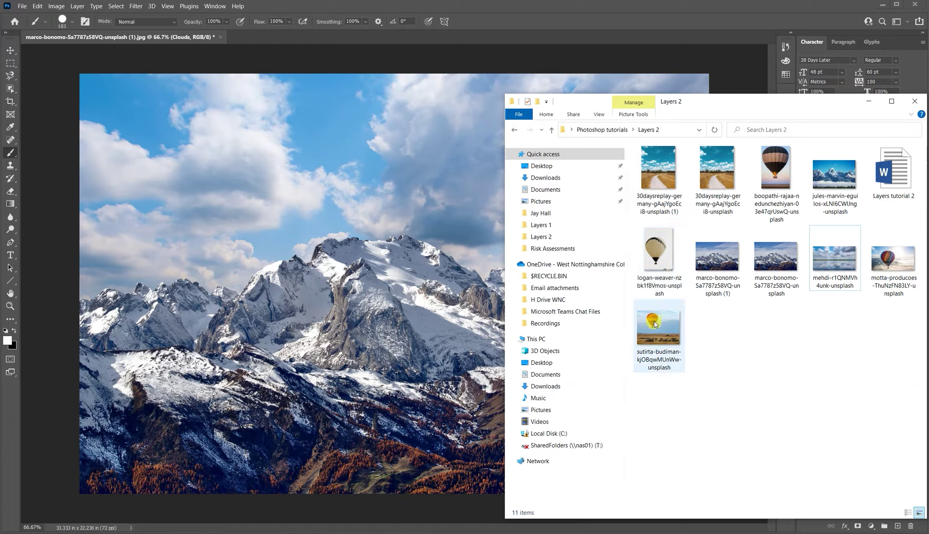
click(655, 324)
drag(657, 326, 418, 37)
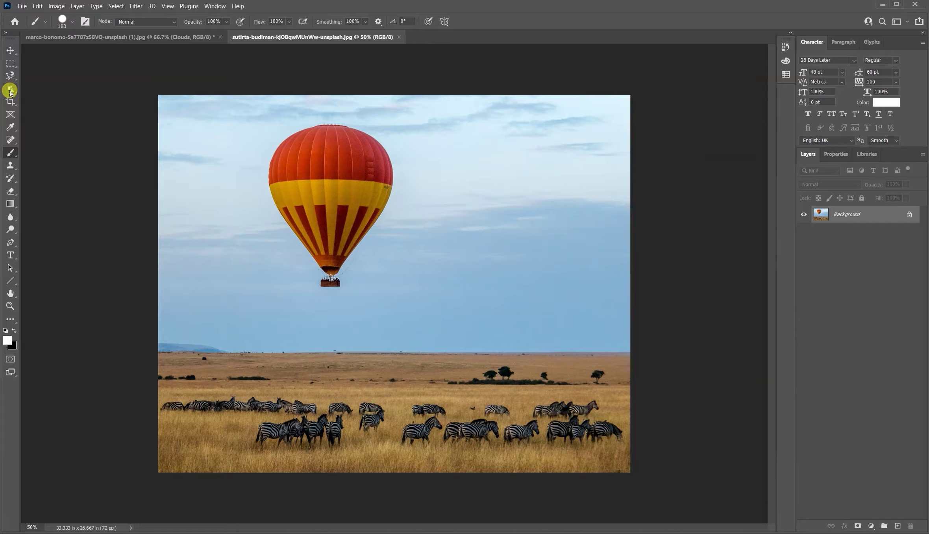
- Select the red and yellow balloon, including its basket, using the Object Selection Tool in Rectangle mode
click(10, 89)
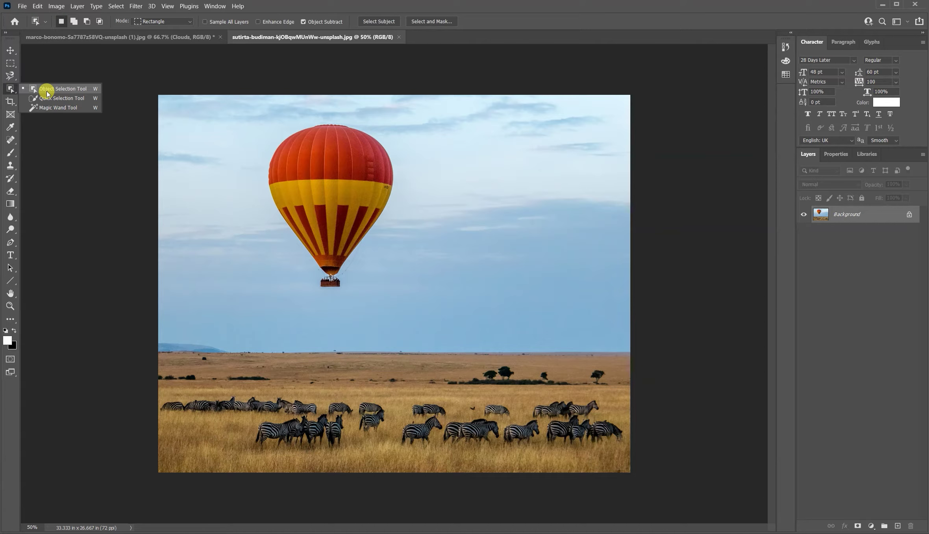
click(60, 88)
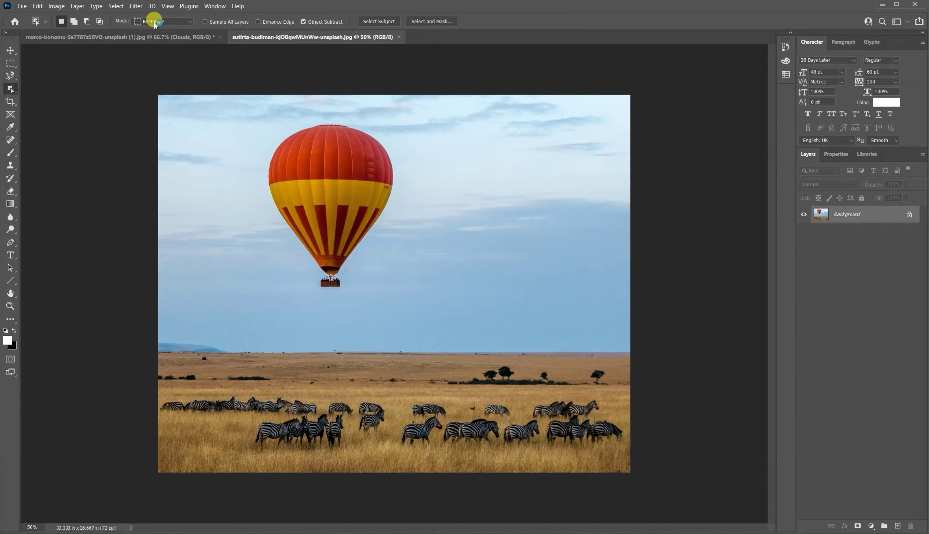
drag(263, 115, 398, 294)
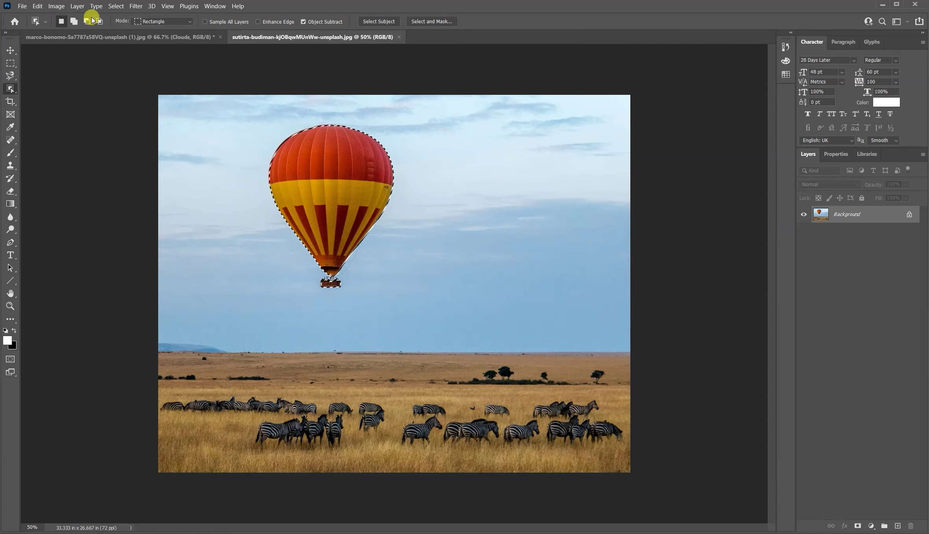
- Move the selected balloon into the mountain document between Clouds and Land, positioned in the sky behind the right-hand peaks
click(11, 50)
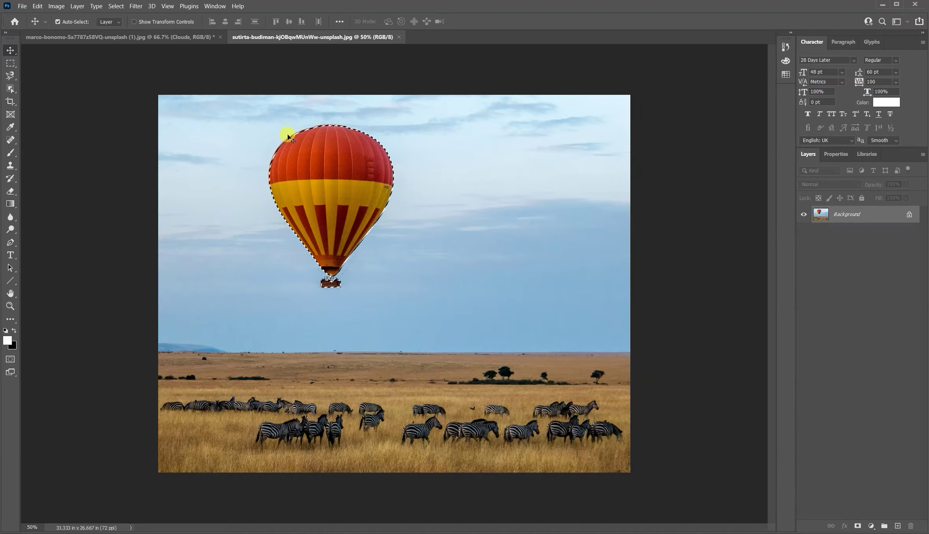
drag(307, 156, 510, 272)
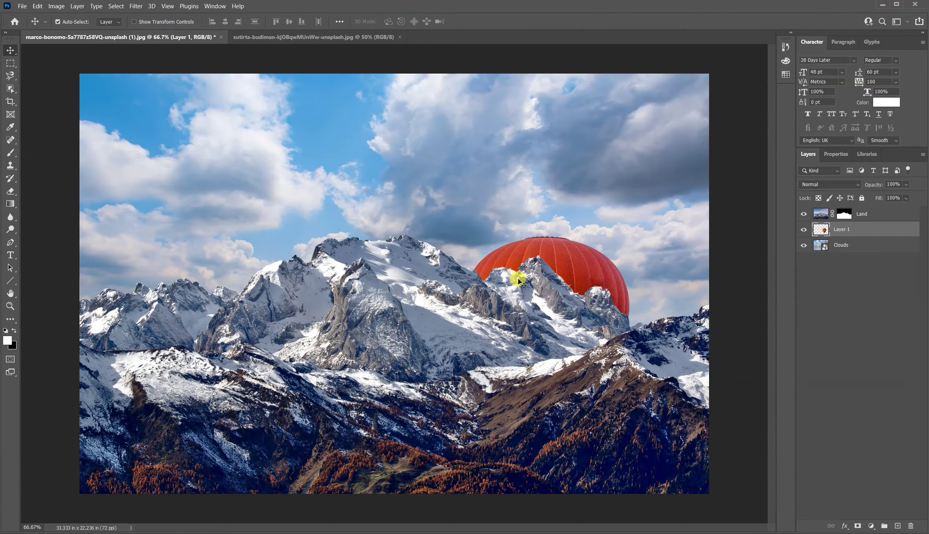
drag(578, 260, 617, 186)
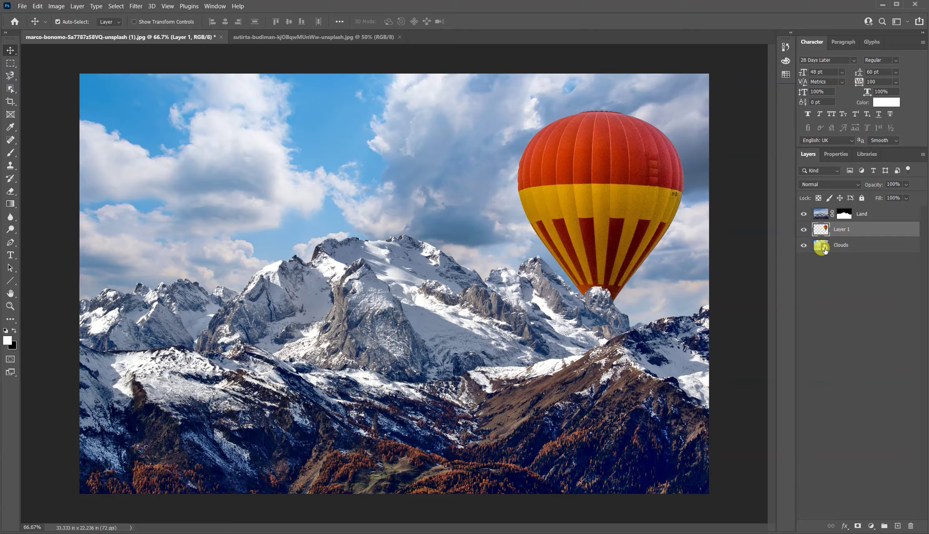
mouse_move(597, 210)
mouse_down()
mouse_move(614, 182)
mouse_move(603, 209)
mouse_up()
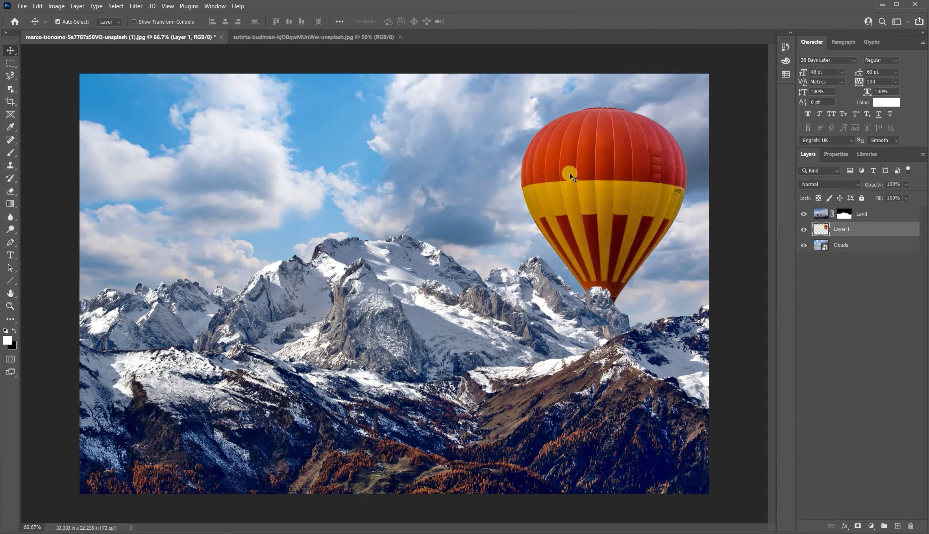
- Scale the red and yellow balloon proportionally to roughly half size and place it partly behind the right-hand mountain ridge
key(ctrl+alt+t)
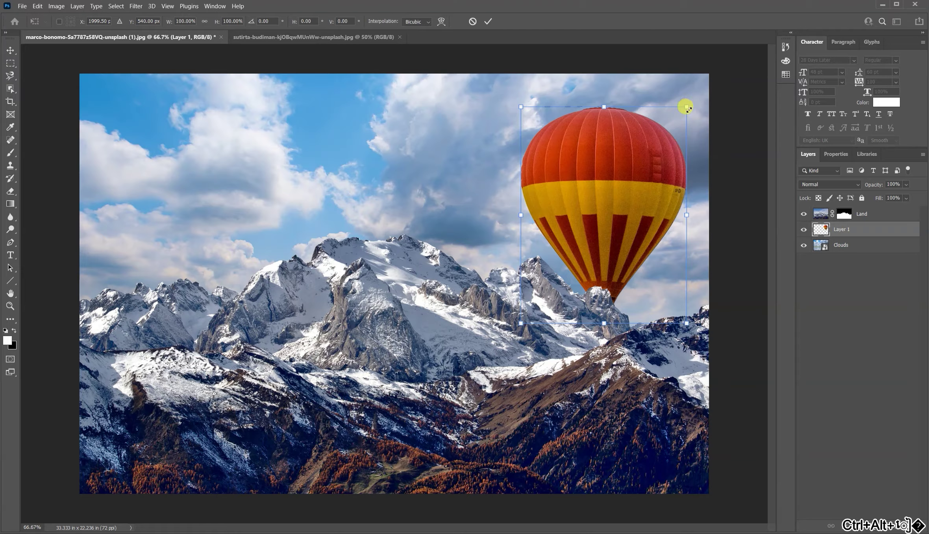
key(alt+shift+Delete)
drag(686, 107, 614, 202)
drag(560, 235, 603, 225)
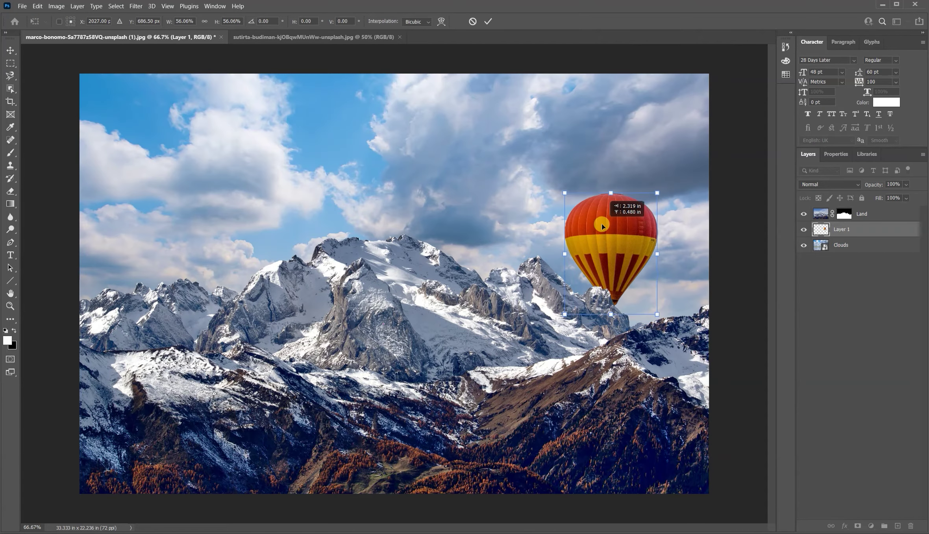
drag(653, 188, 650, 197)
double_click(617, 236)
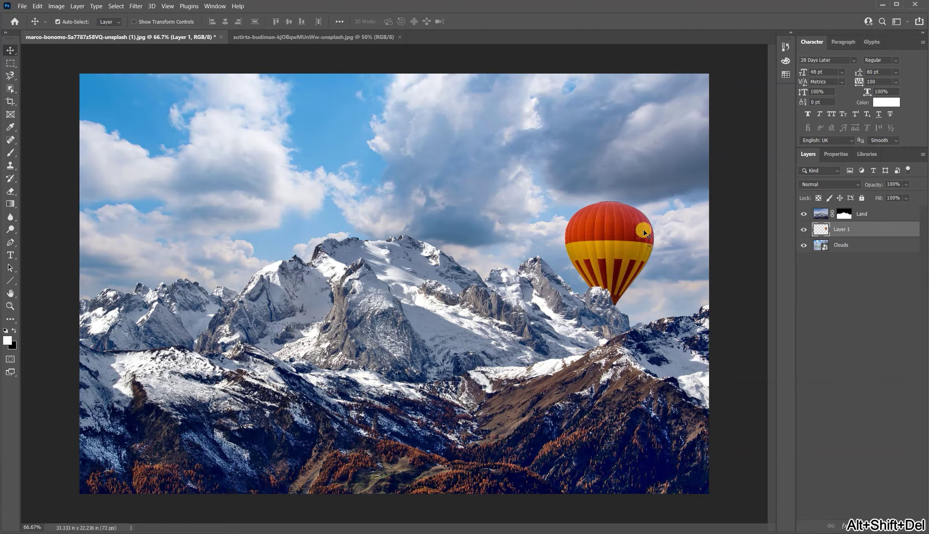
- Lower the opacity of the red and yellow balloon's layer to 78%
click(896, 184)
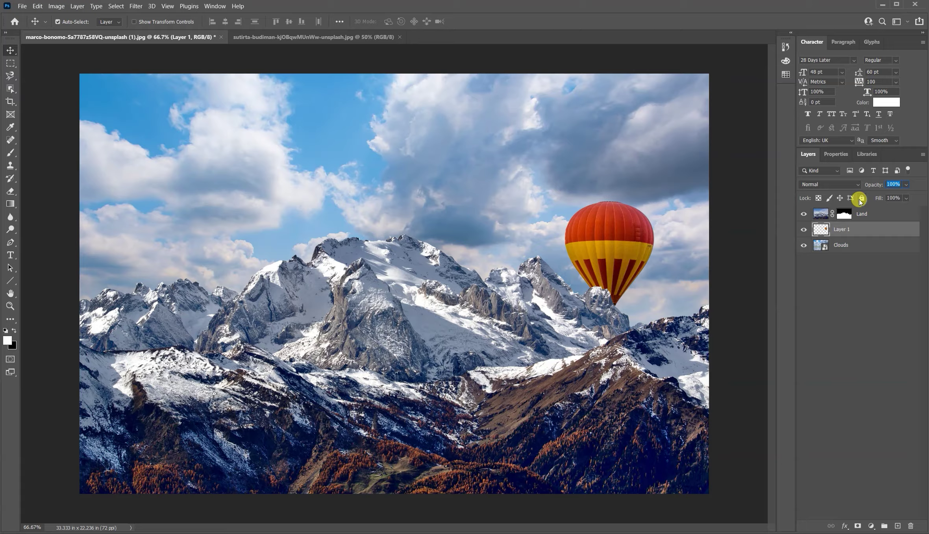
text(75)
click(866, 268)
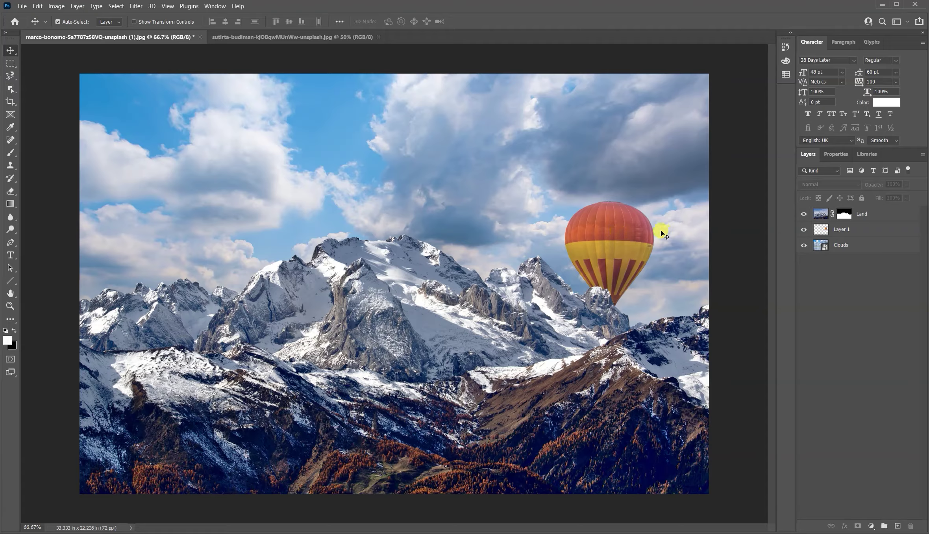
click(848, 230)
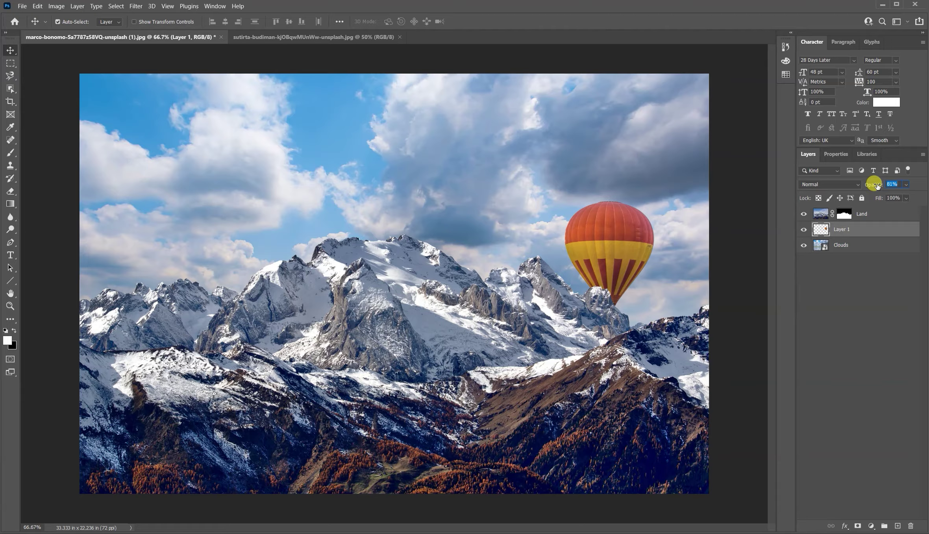
click(602, 293)
- Close the red and yellow balloon photo, and open the cream balloon photo from the Layers 2 folder as a separate document
click(339, 36)
click(400, 37)
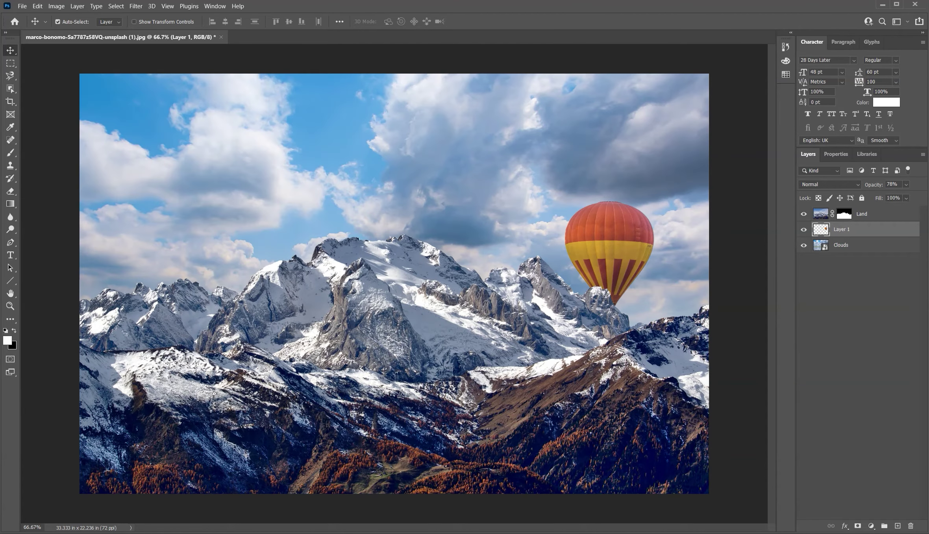
key(alt+Tab)
click(655, 250)
drag(656, 250, 464, 37)
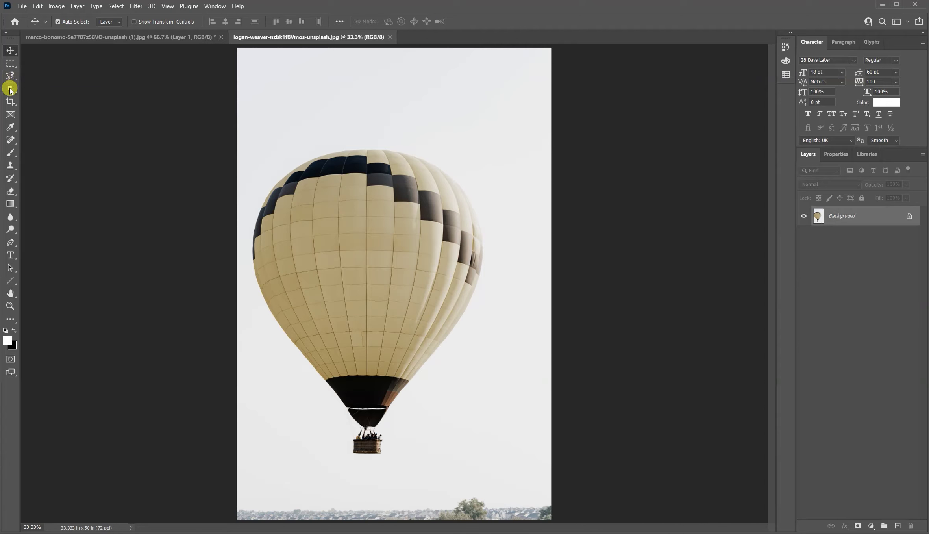
- Select the whole cream balloon with the Object Selection Tool, adding its basket to the selection
click(10, 89)
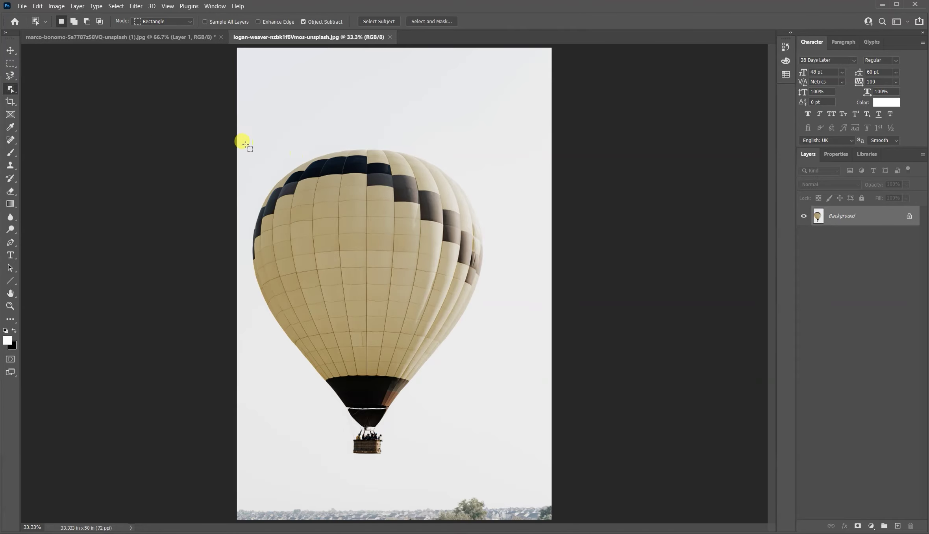
drag(249, 132, 491, 463)
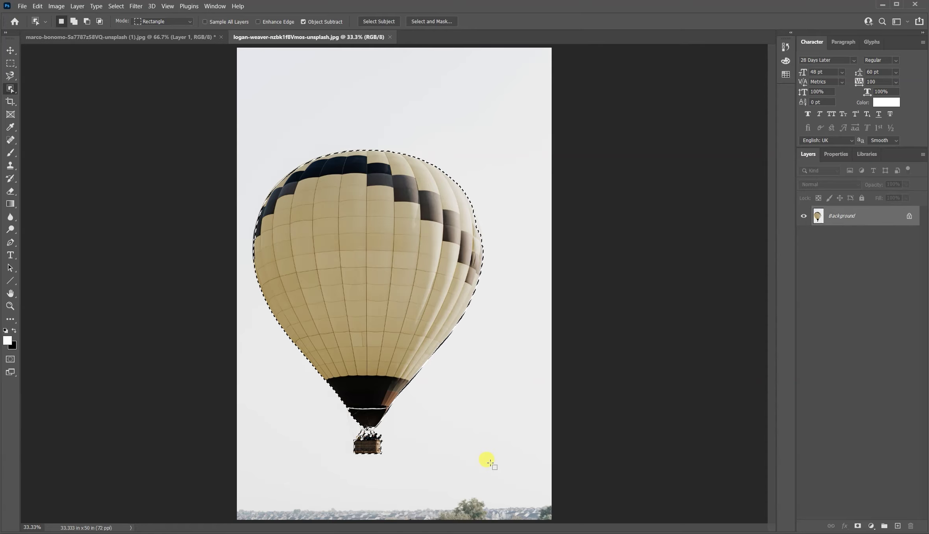
shift+click(367, 442)
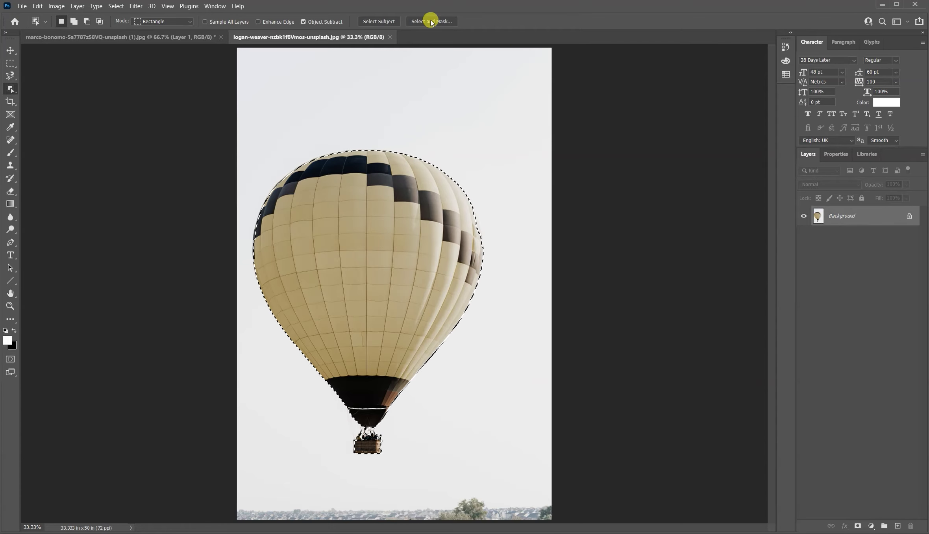
- Move the cream balloon into the mountain document, place its layer above Land, and shift it toward the image's upper left
click(10, 49)
drag(322, 191, 234, 71)
drag(360, 262, 359, 266)
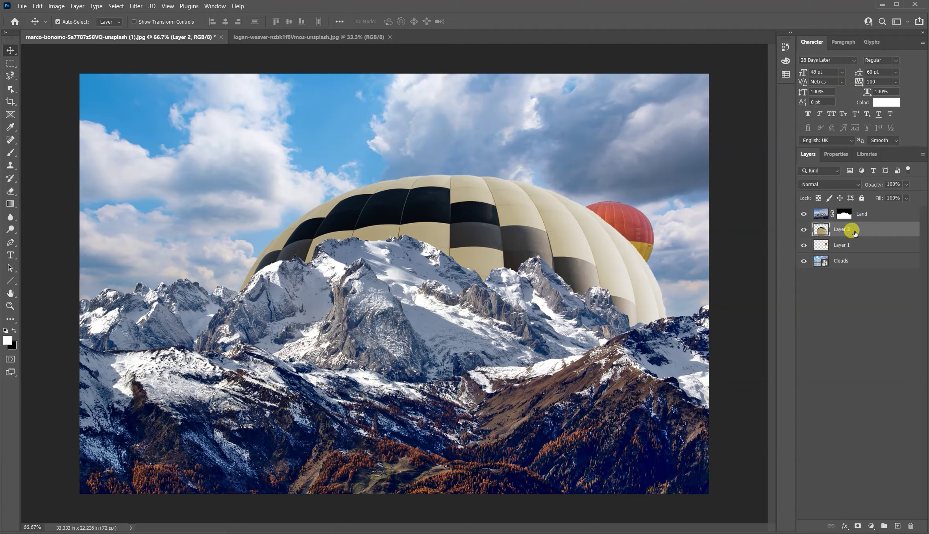
drag(849, 229, 853, 206)
drag(383, 276, 249, 202)
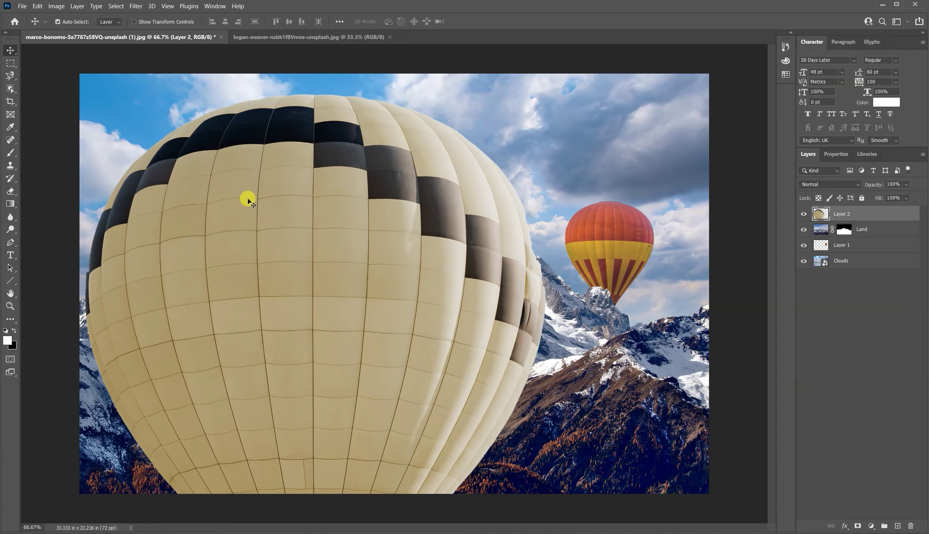
- Scale the cream balloon down to less than half size and position it in front of the mountains on the image's left side
key(ctrl+alt+t)
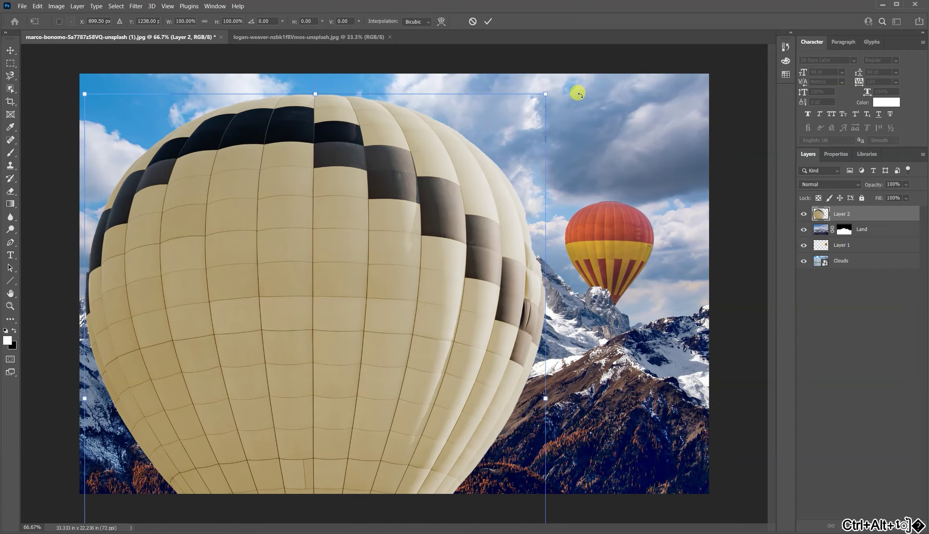
drag(544, 94, 306, 407)
drag(214, 459, 267, 164)
drag(359, 113, 324, 156)
drag(267, 215, 234, 249)
drag(291, 195, 303, 179)
key(Return)
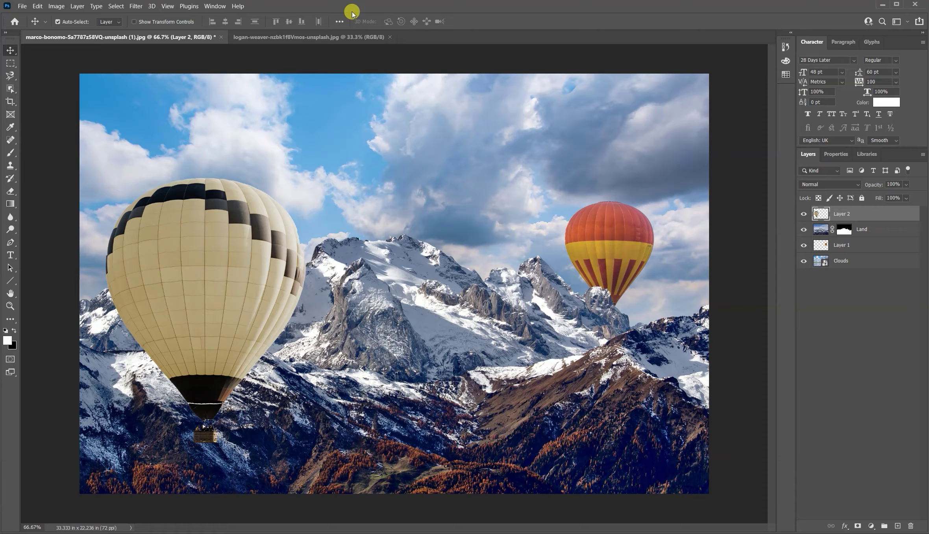
- Close the cream balloon photo, and open the black and peach balloon photo from the Layers 2 folder as a separate document
click(363, 36)
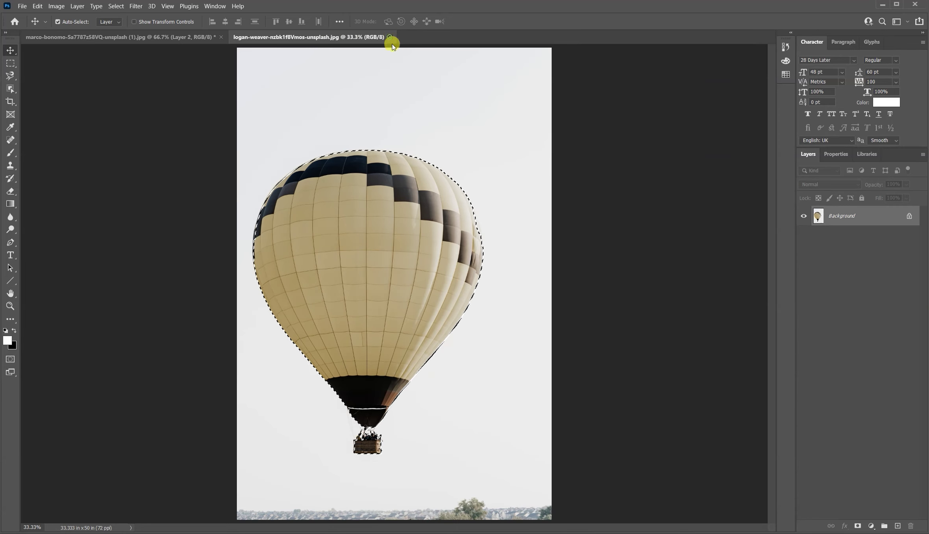
click(390, 37)
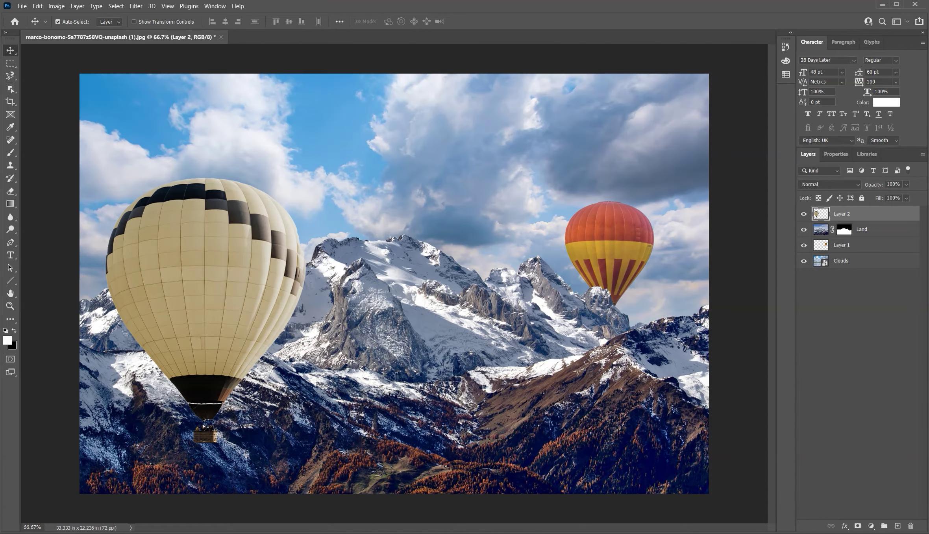
key(alt+Tab)
click(805, 327)
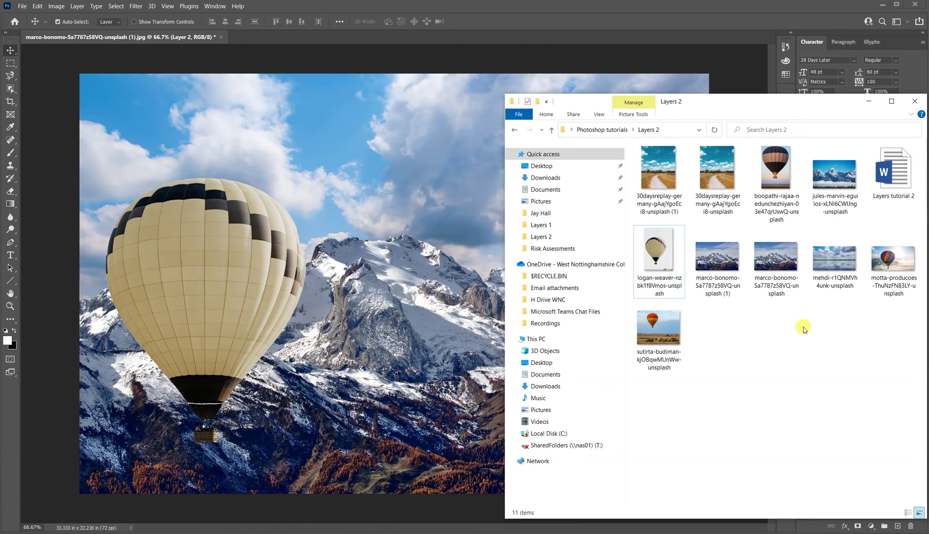
drag(775, 165, 435, 38)
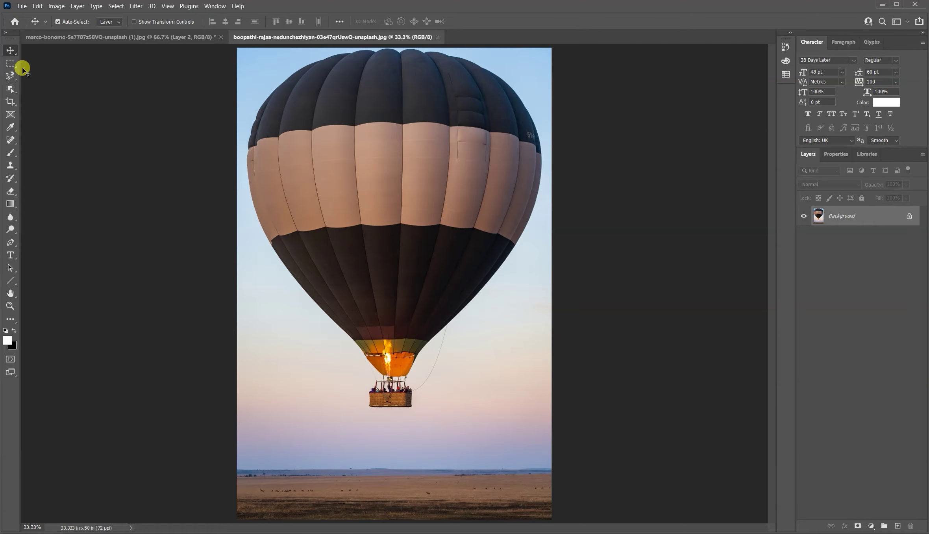
- Select the black and peach balloon with the Object Selection Tool, and output it to a new layer through Select and Mask
click(9, 89)
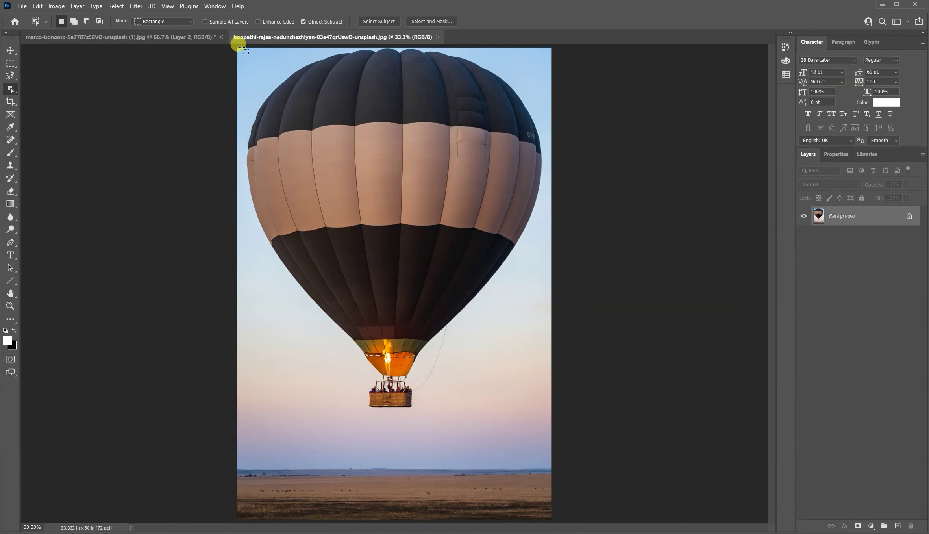
drag(240, 47, 564, 412)
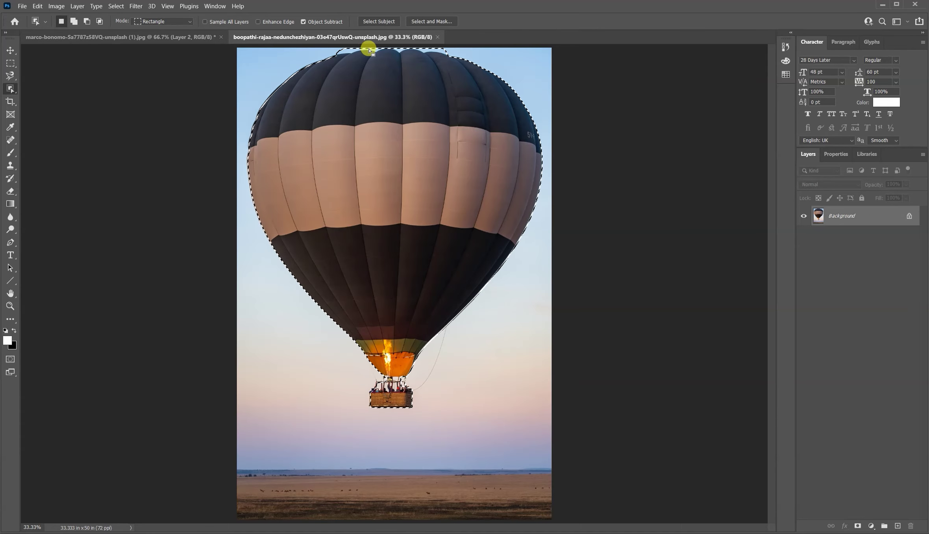
click(432, 21)
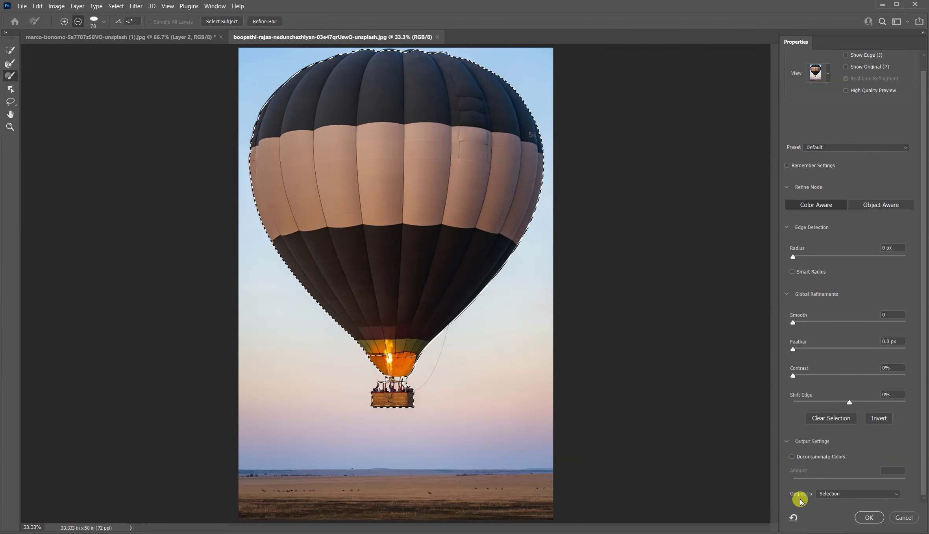
click(828, 493)
click(830, 511)
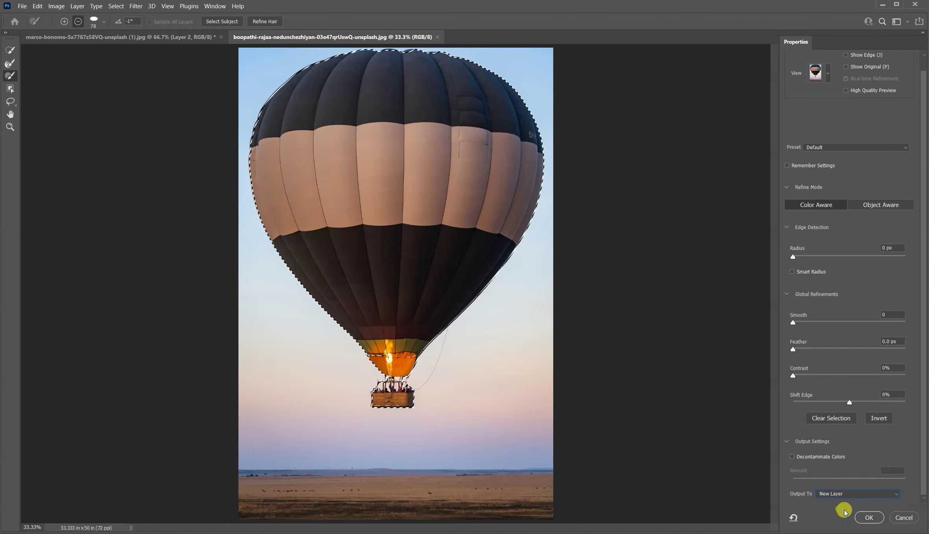
click(871, 517)
- Move the cut-out black and peach balloon into the mountain document as the uppermost layer, and shift it down over the mountains
click(10, 50)
drag(311, 86, 217, 51)
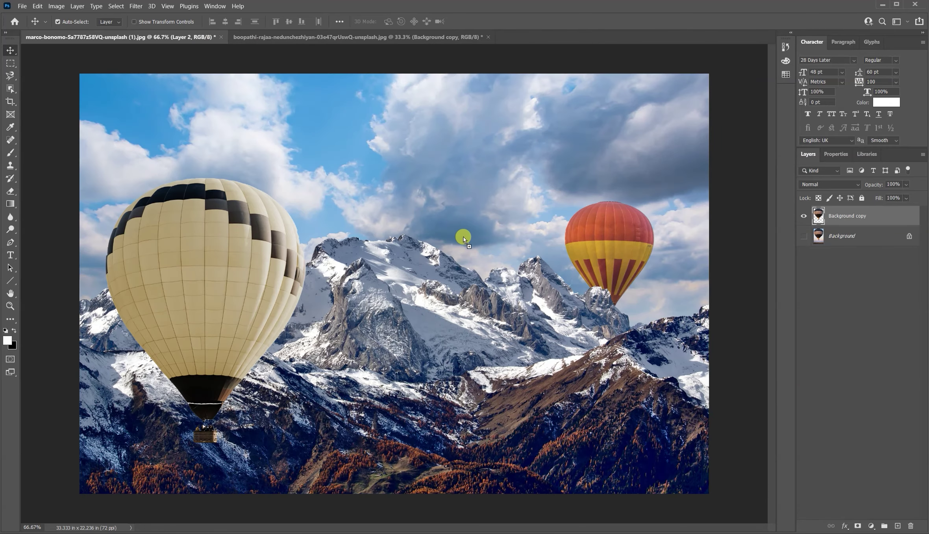
drag(464, 237, 463, 236)
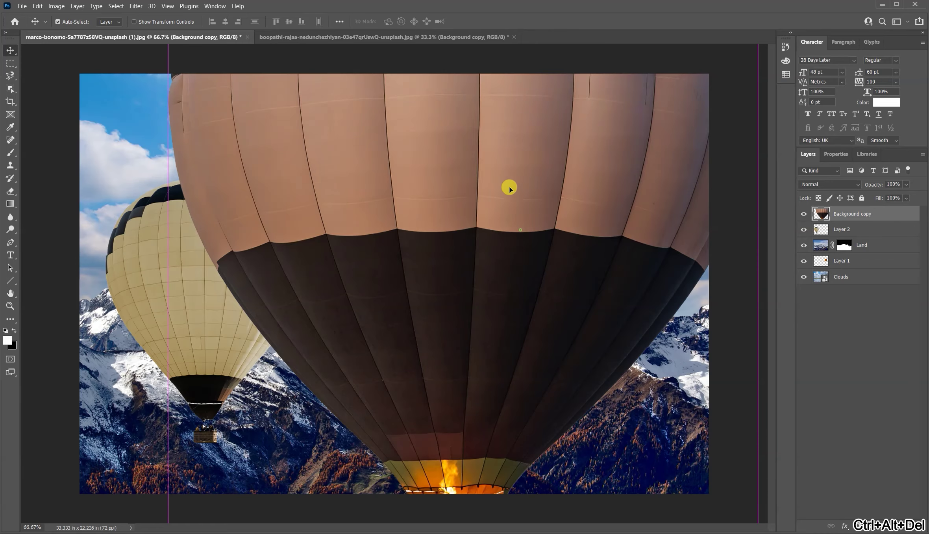
drag(510, 188, 508, 92)
drag(474, 234, 440, 414)
- Scale the black and peach balloon proportionally to about 22% and position it in the sky above the central mountain peak
key(ctrl+alt+t)
drag(640, 116, 586, 259)
drag(649, 135, 546, 200)
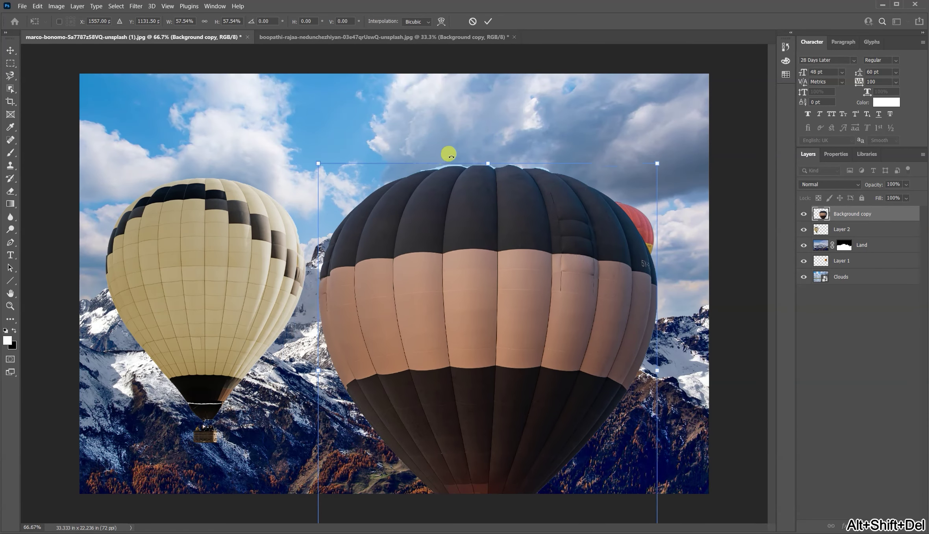
drag(652, 158, 416, 408)
drag(377, 438, 394, 107)
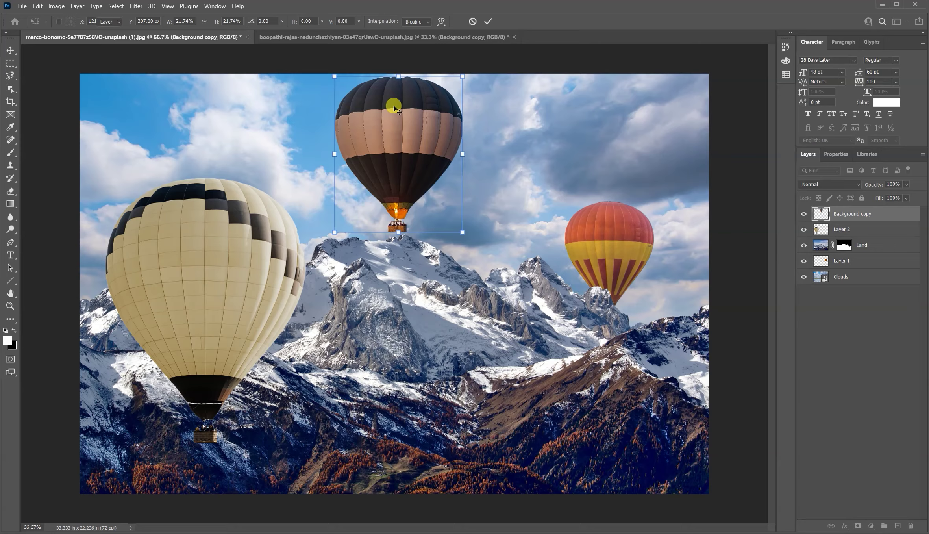
key(Return)
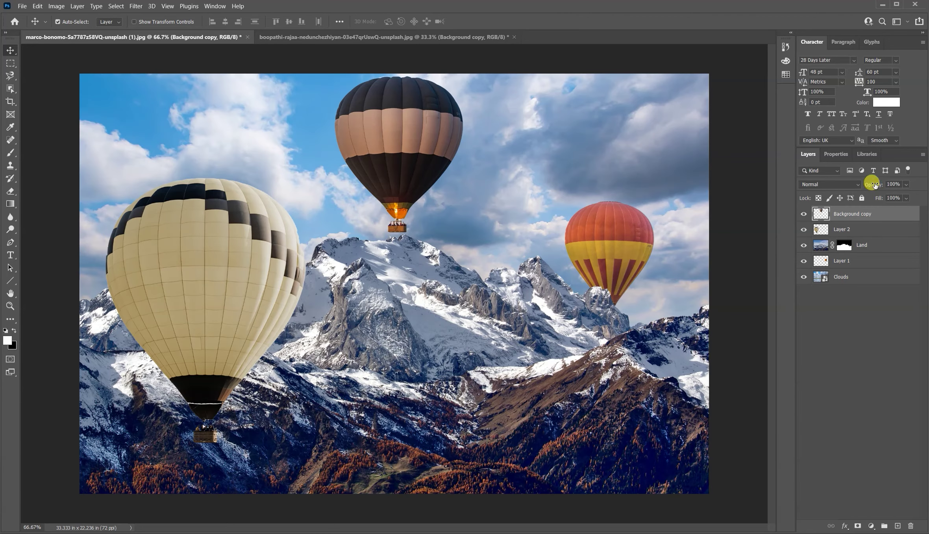
- Set the black and peach balloon layer's opacity to 88%
drag(877, 185, 873, 185)
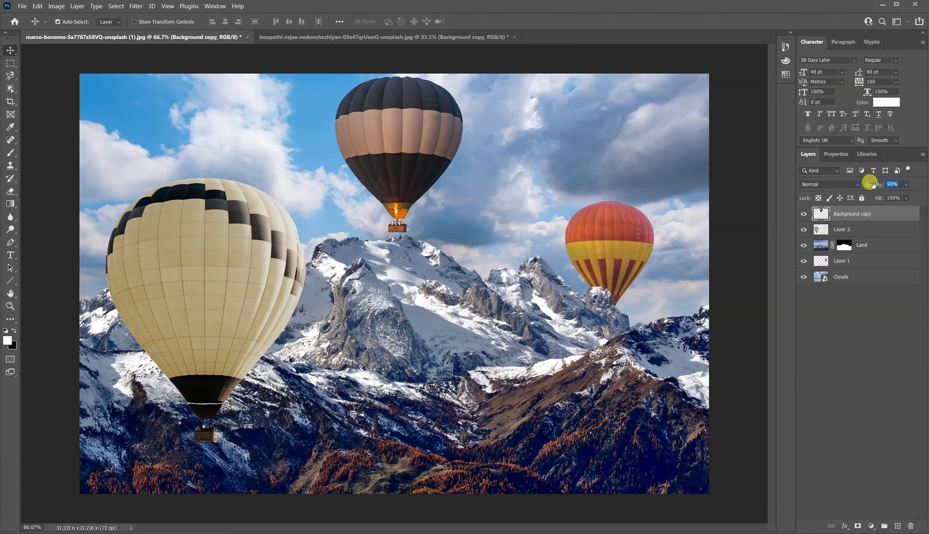
click(567, 8)
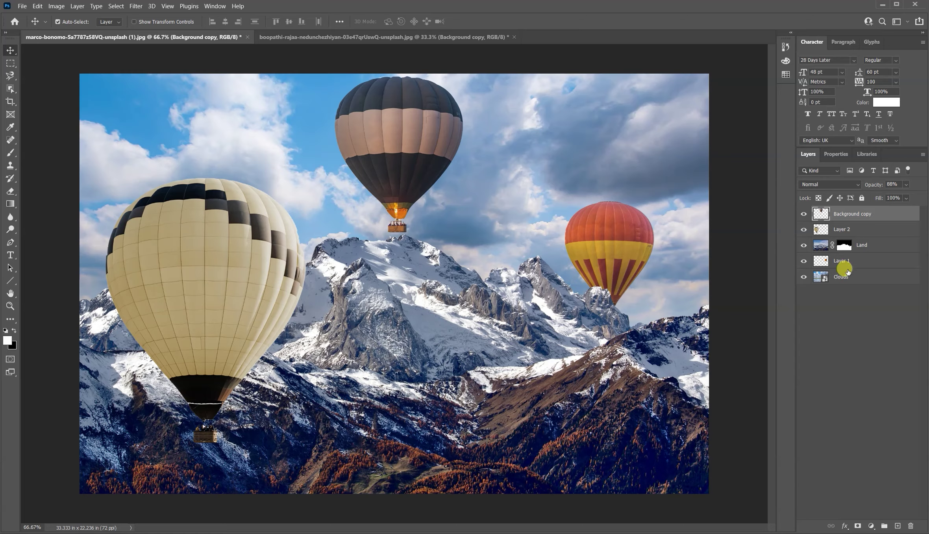
- Add a Brightness/Contrast adjustment layer directly above the Land layer
click(823, 246)
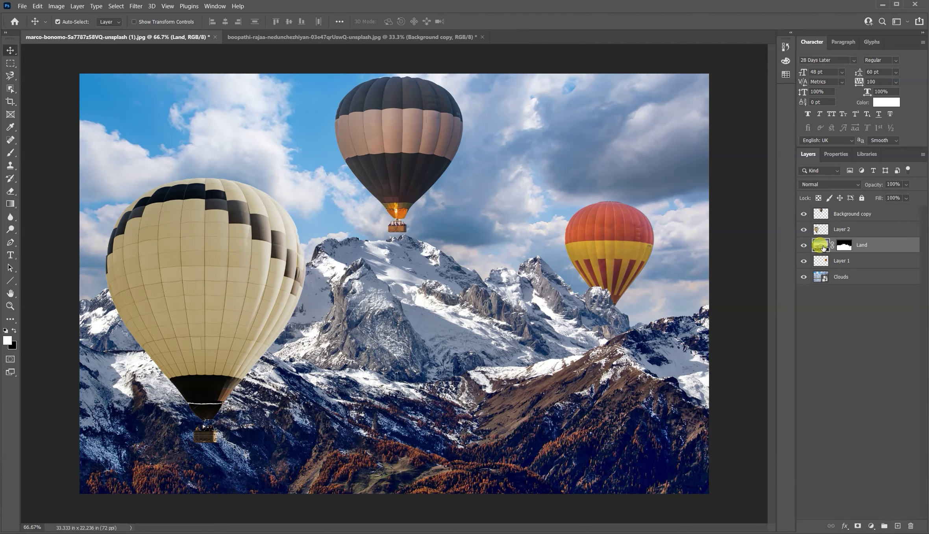
click(845, 242)
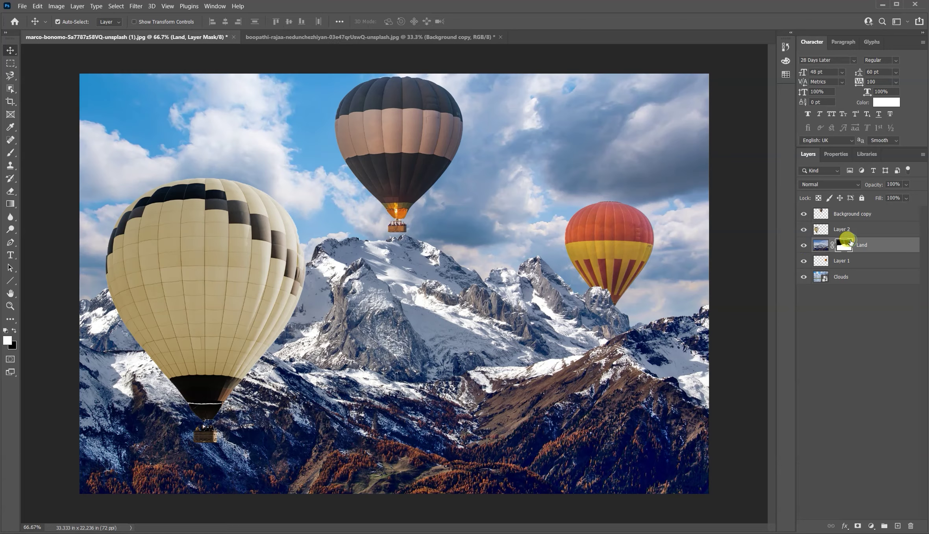
click(819, 246)
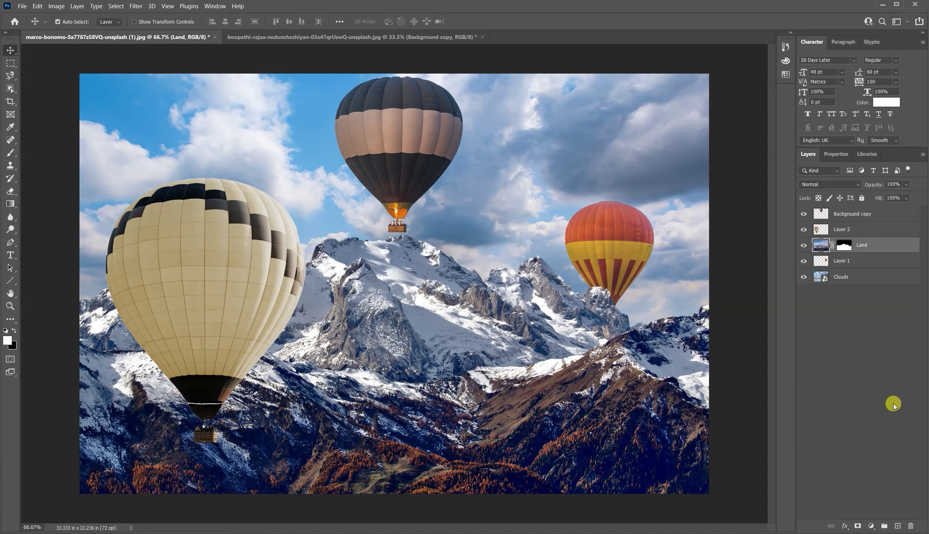
click(870, 526)
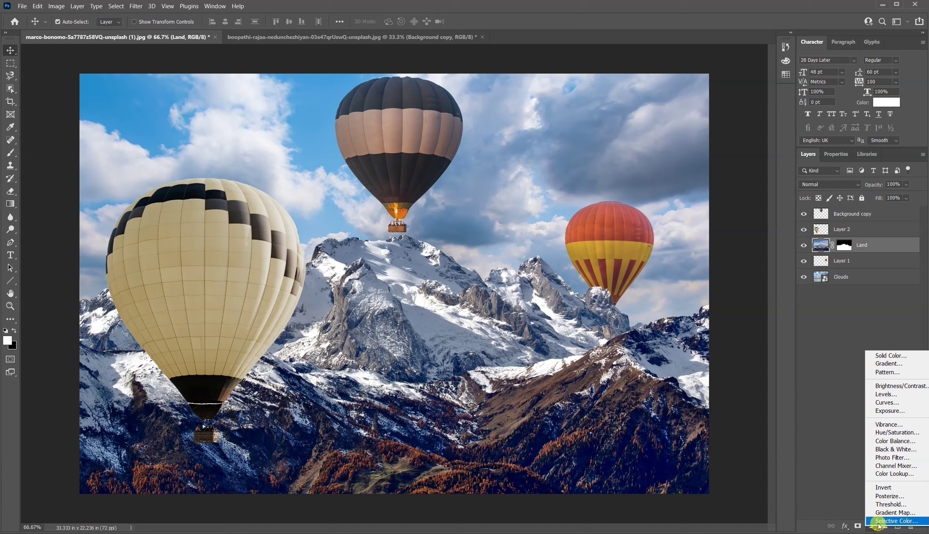
click(899, 387)
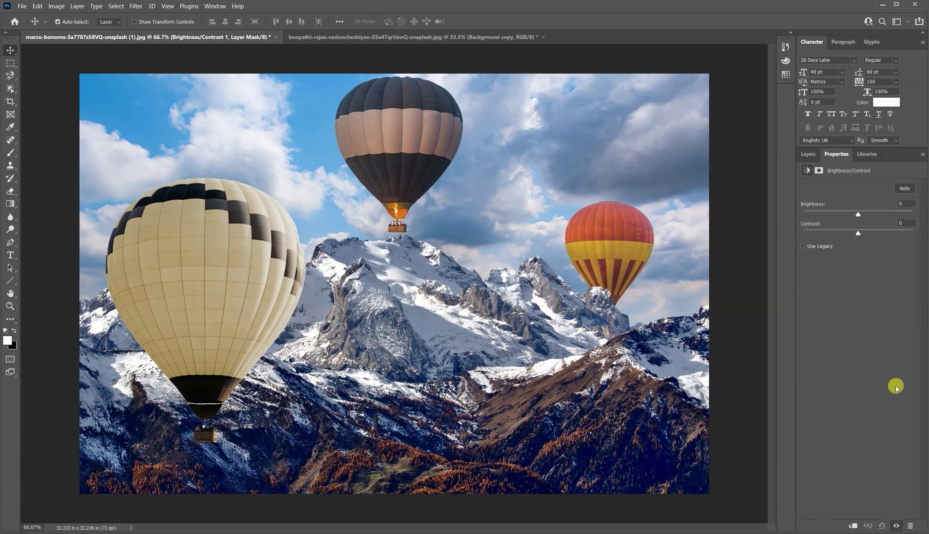
- Set the adjustment layer's brightness to -32 and contrast to 47, and compare the image with and without it
click(807, 155)
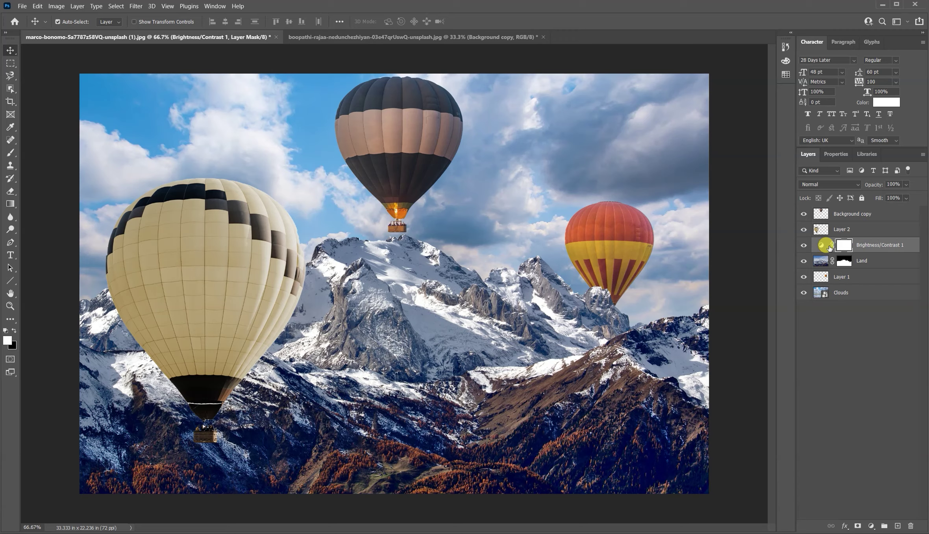
click(836, 155)
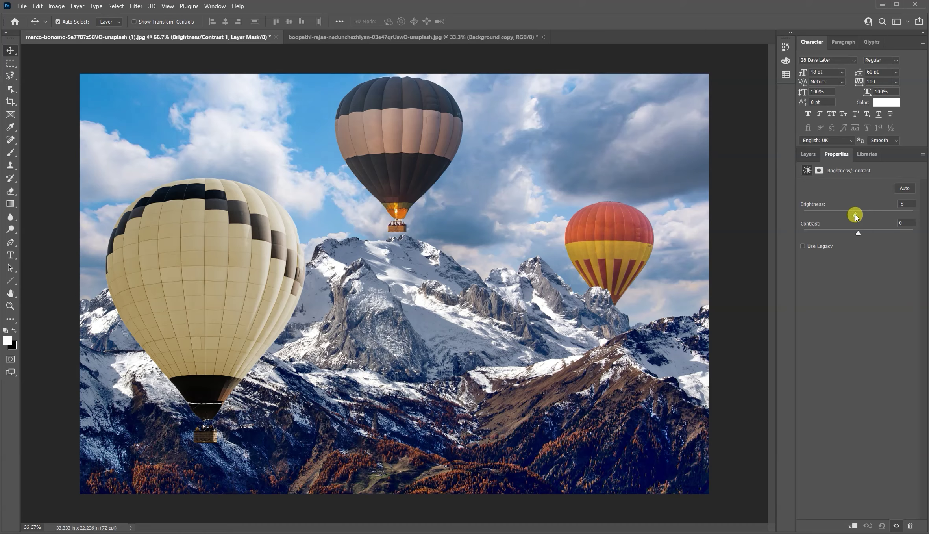
drag(856, 216, 852, 217)
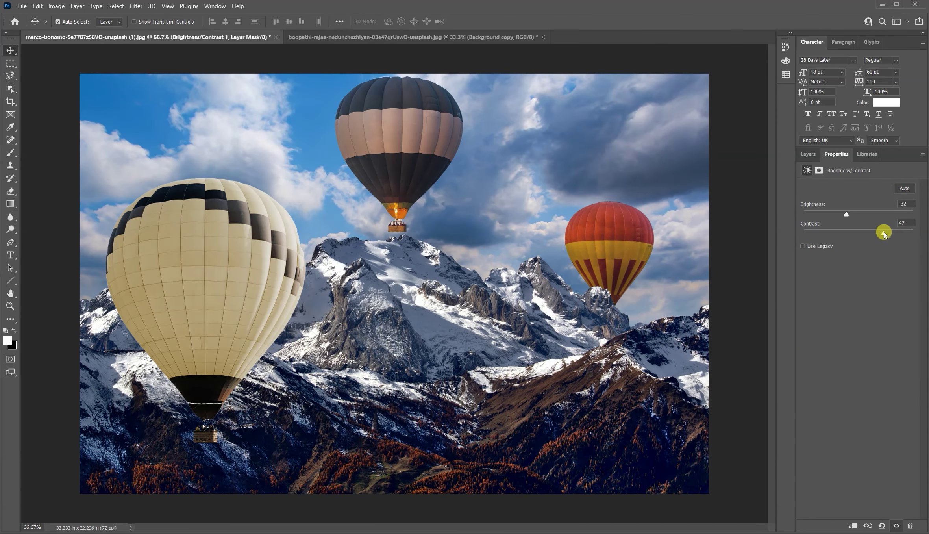
click(808, 154)
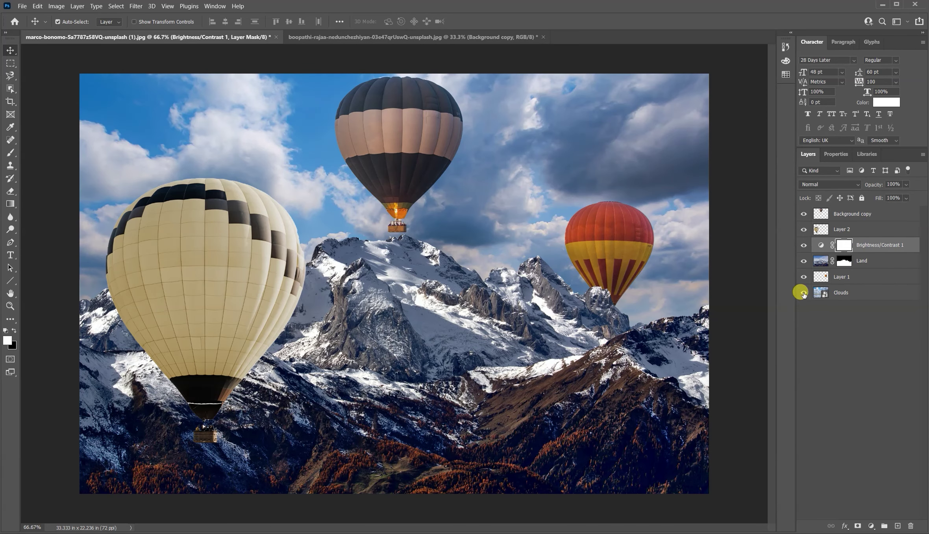
click(803, 245)
click(804, 245)
- Try the Clouds layer above the Brightness/Contrast adjustment, and return it to the bottom of the layer stack
drag(833, 291, 840, 241)
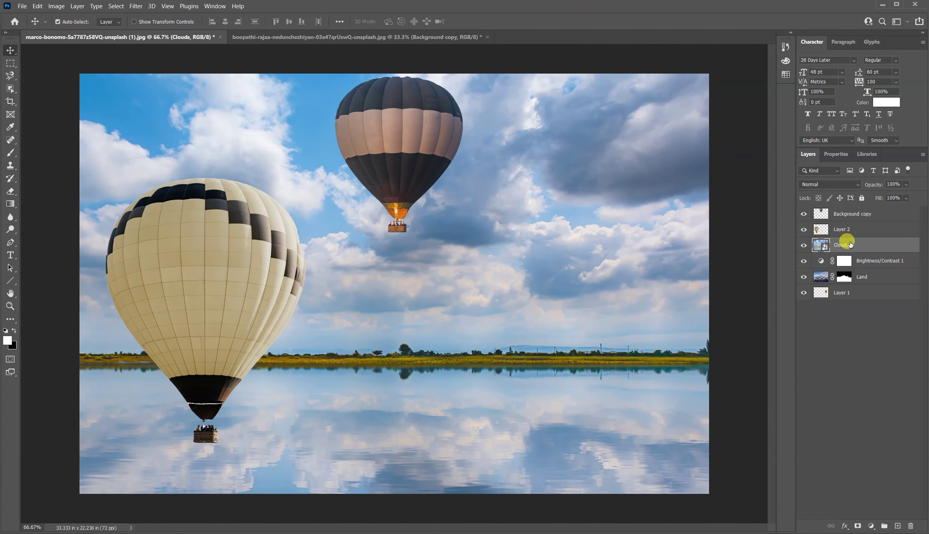
drag(846, 245, 842, 311)
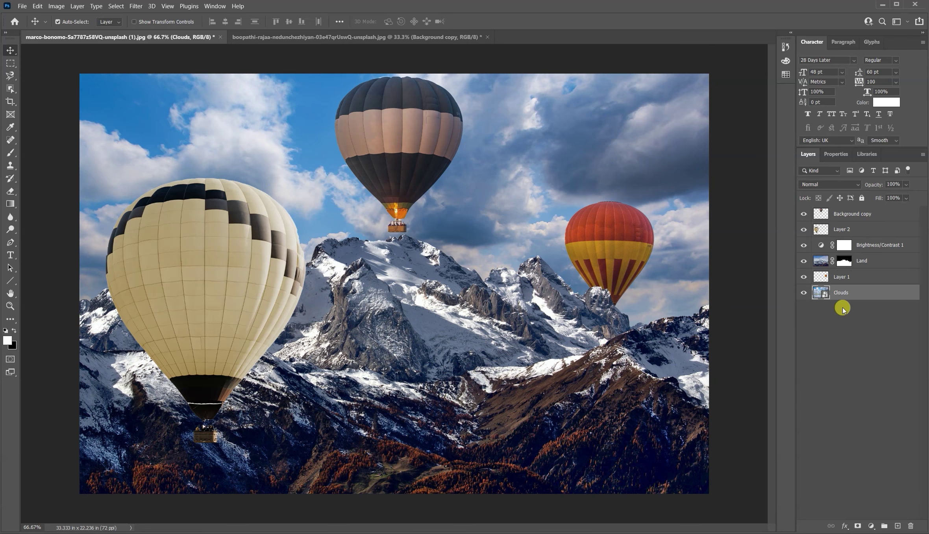
- Examine how the Brightness/Contrast adjustment affects the layers beneath it by hiding and showing it and the black and peach balloon
click(844, 247)
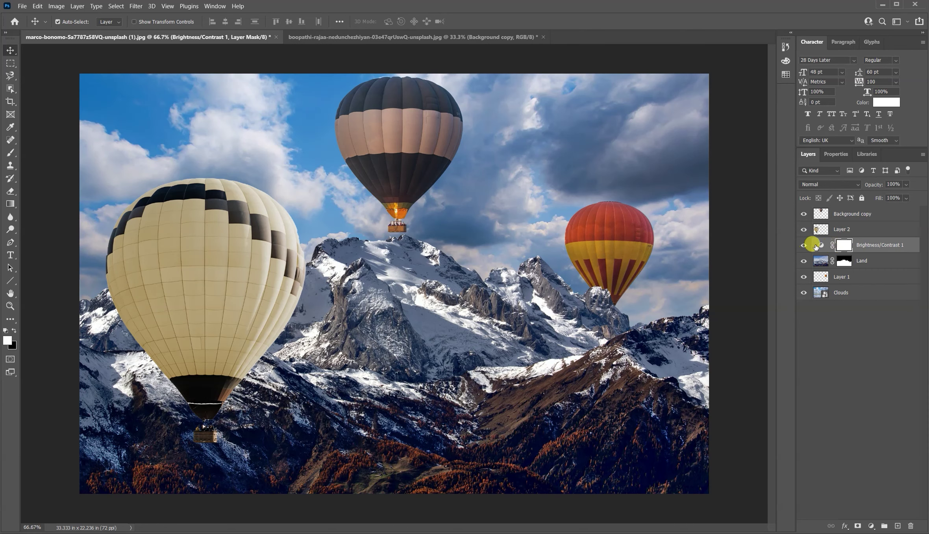
click(822, 263)
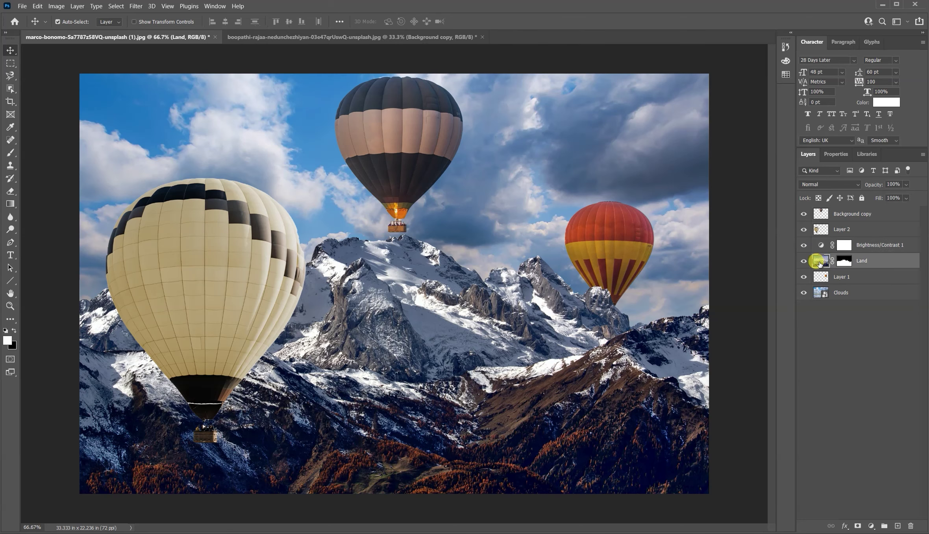
click(804, 246)
click(803, 246)
click(805, 247)
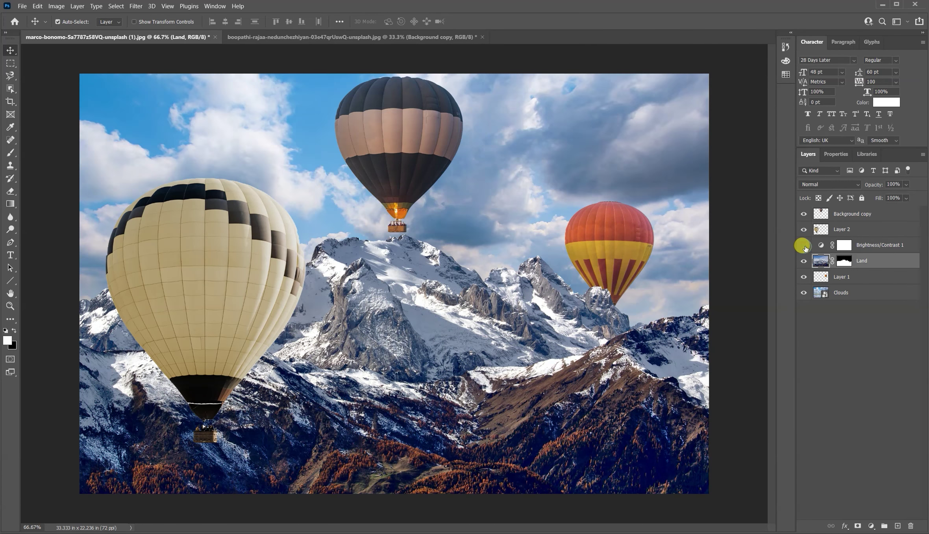
click(804, 246)
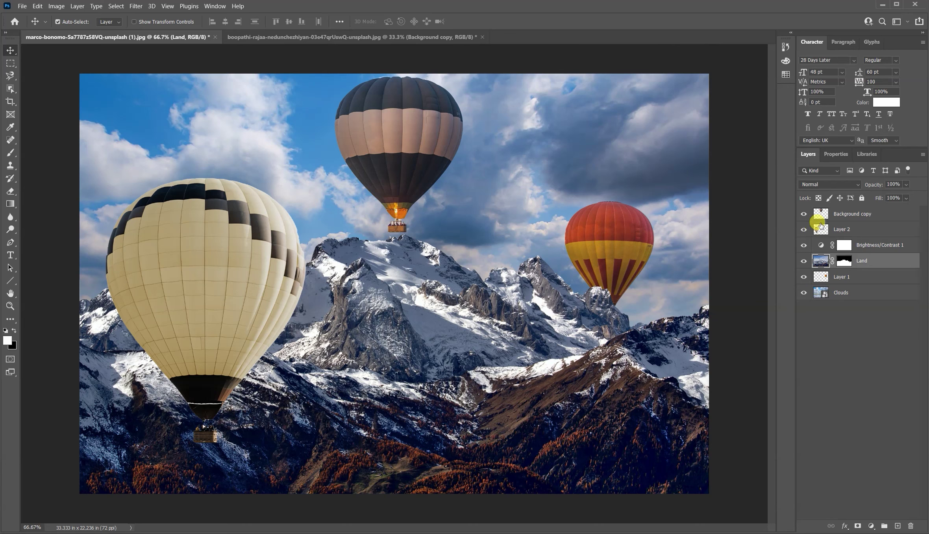
click(804, 214)
click(804, 215)
click(804, 245)
click(804, 245)
click(871, 526)
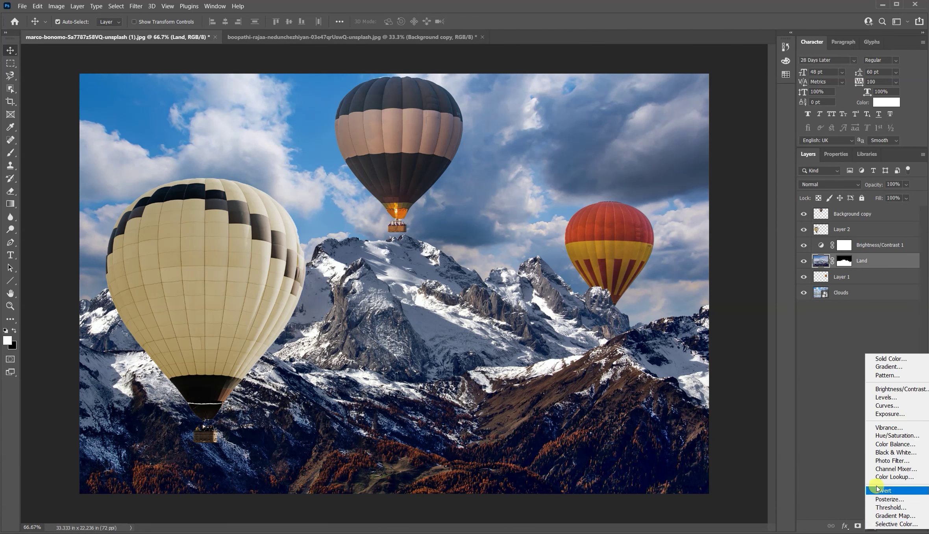
click(813, 318)
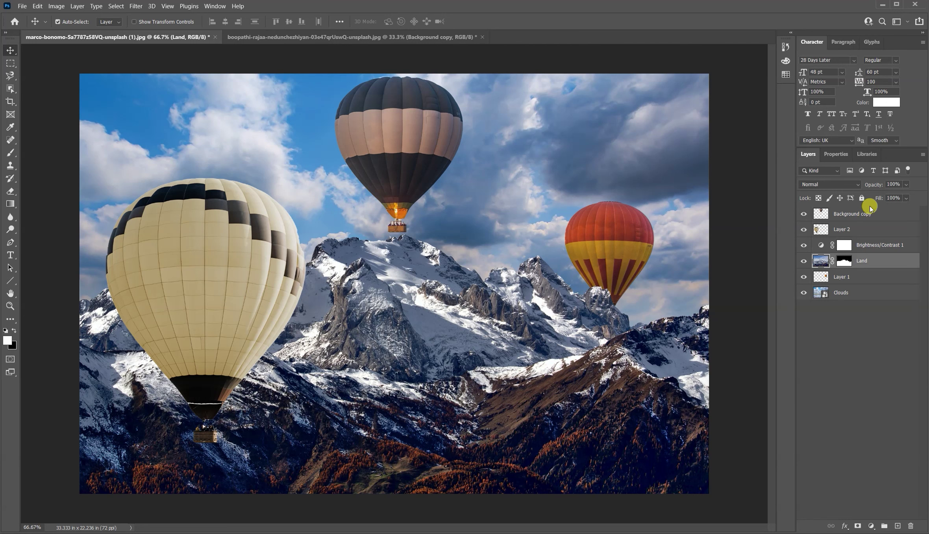